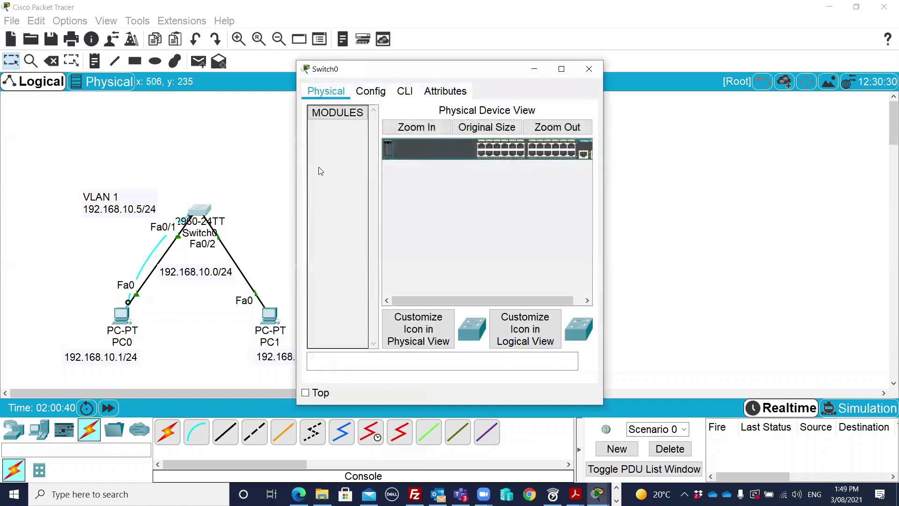
click(406, 92)
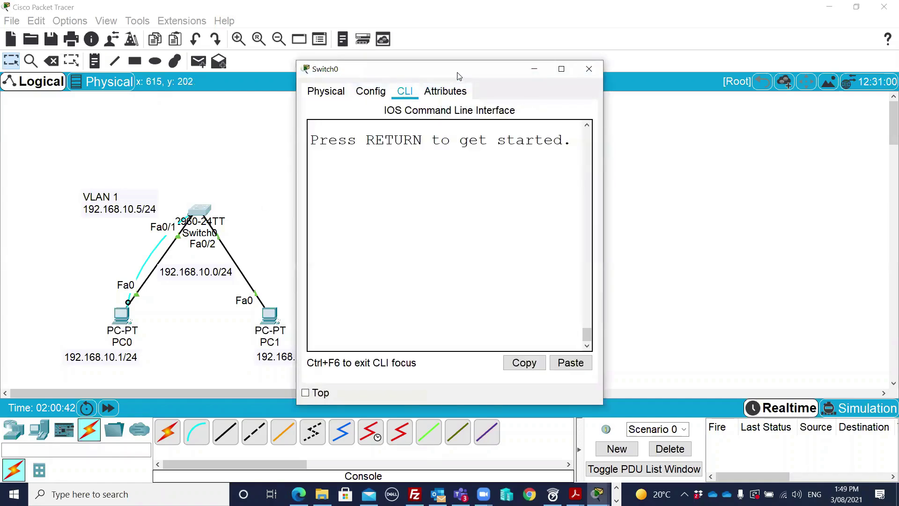
drag(453, 76, 501, 62)
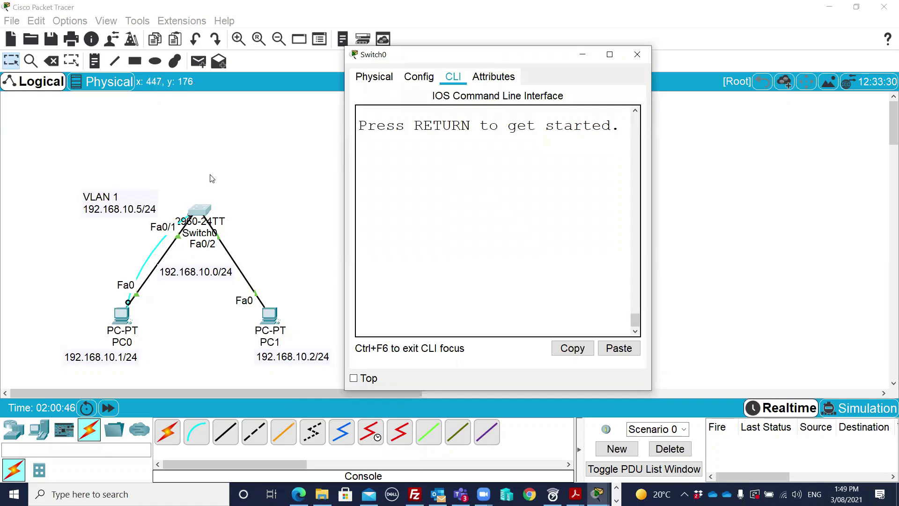
click(637, 55)
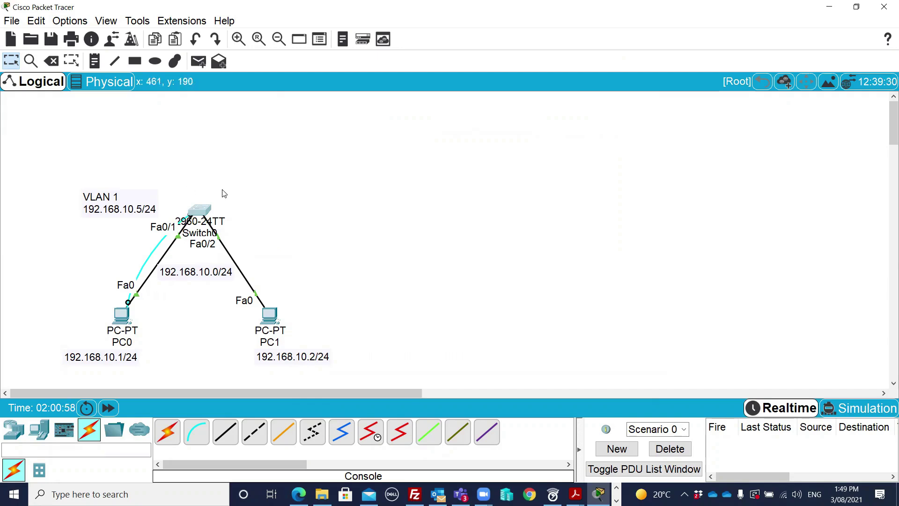
Start a command-line session on Switch0 and widen its window beside the network topology
click(200, 210)
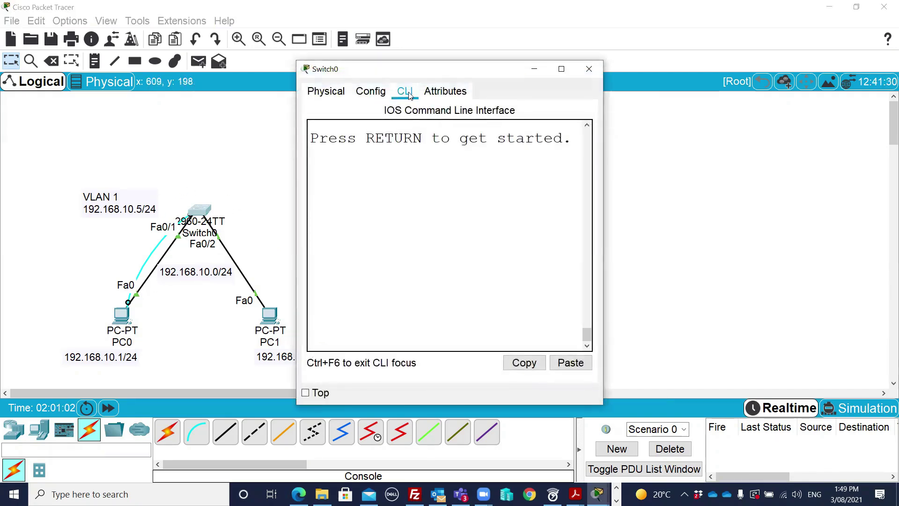
drag(485, 72, 555, 72)
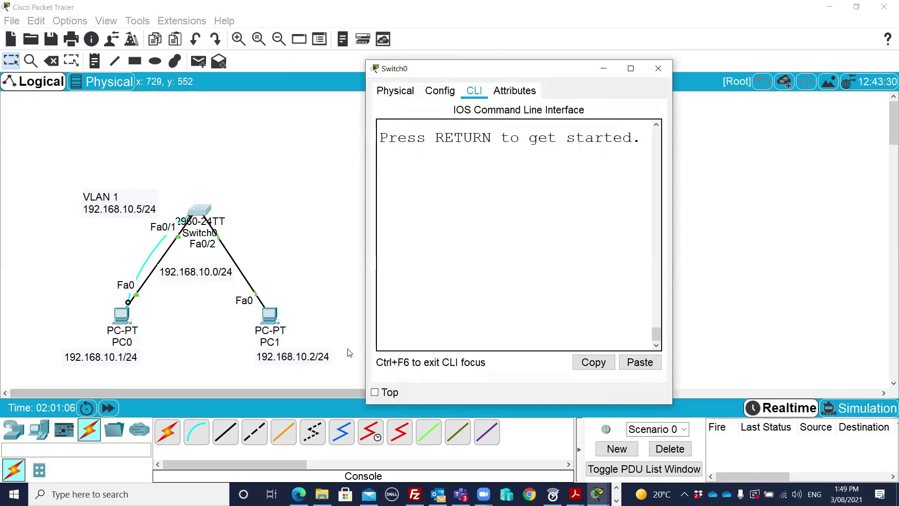
key(Return)
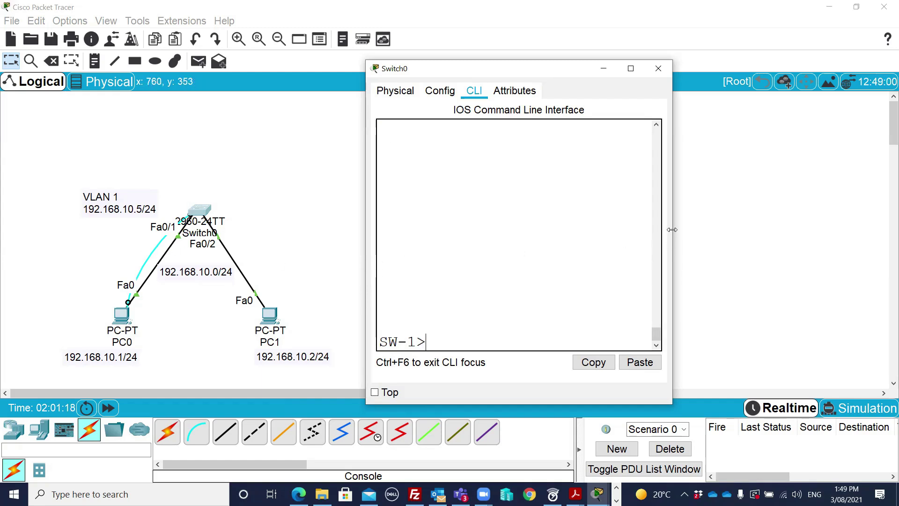
drag(672, 230, 801, 229)
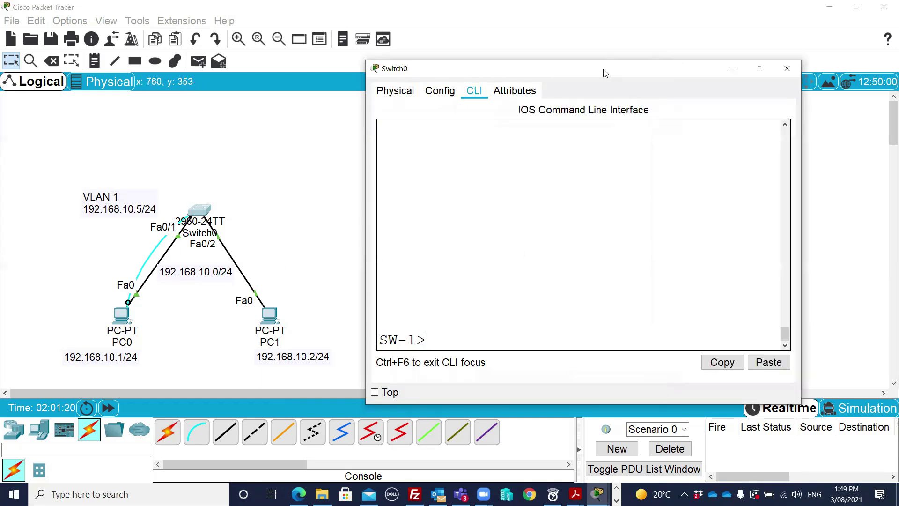
drag(594, 79, 557, 79)
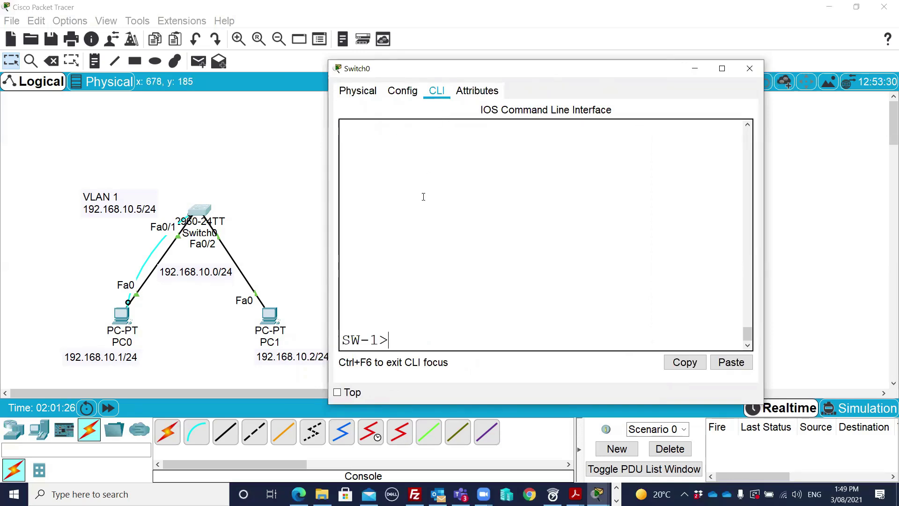
key(Return)
key(Return)
key(Return)
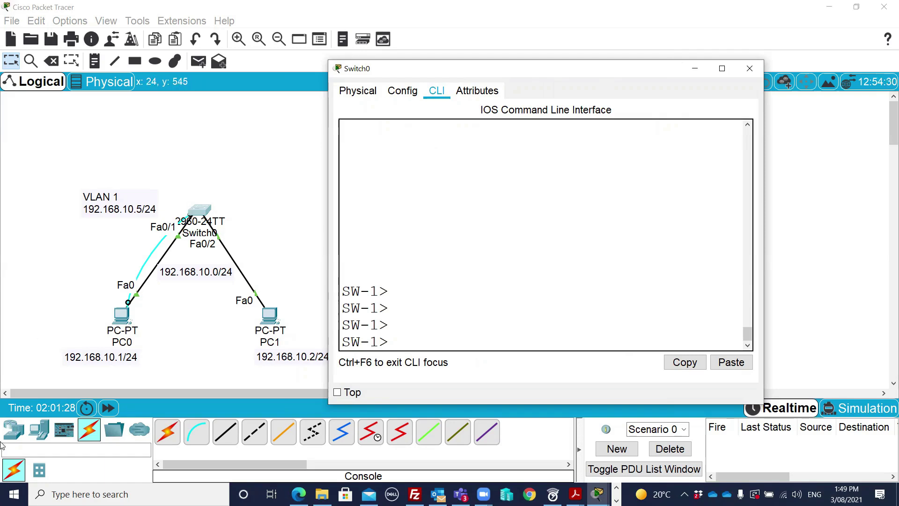
Enter privileged EXEC mode on the switch with en, supplying the enable password
text(en)
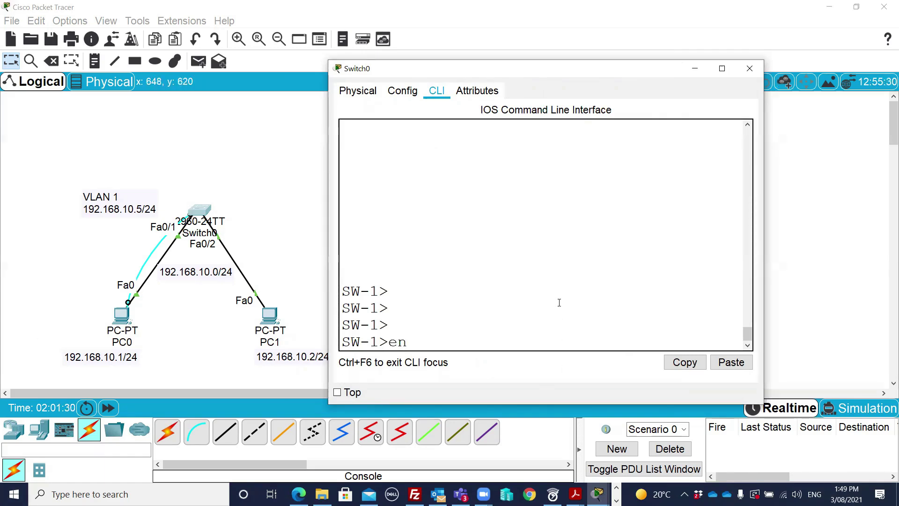
key(Return)
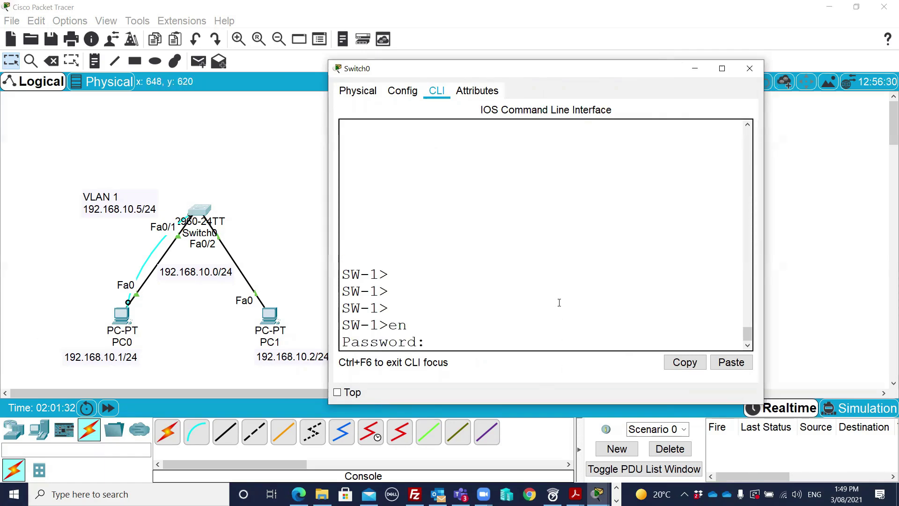
key(Return)
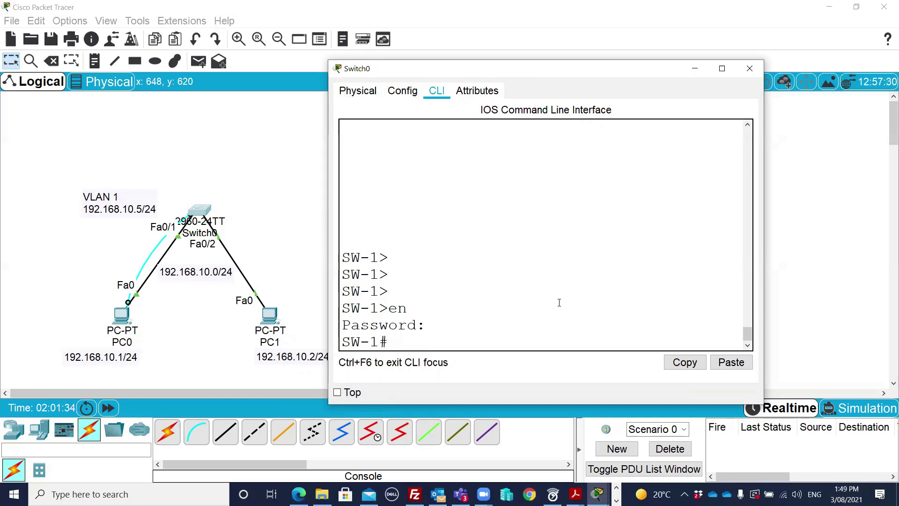
key(Return)
key(Return)
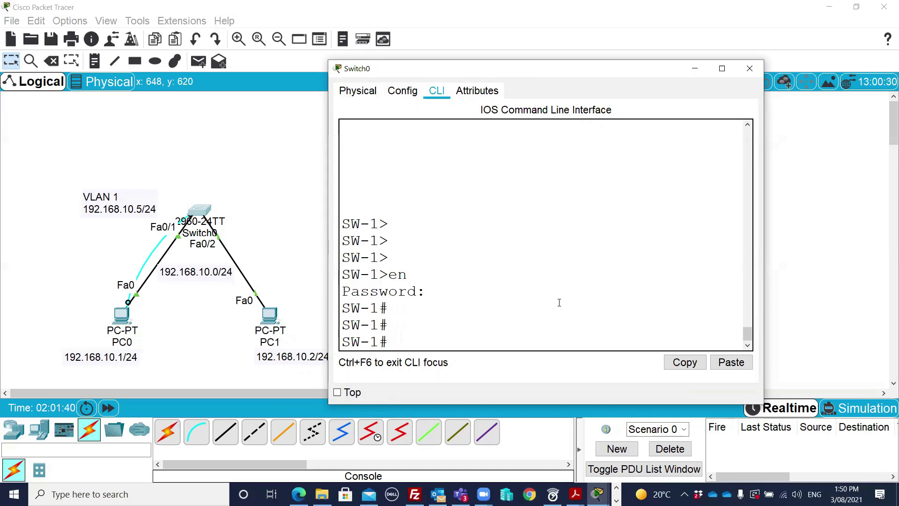
Run show mac address-table on the switch and widen the window so the table columns fit on one line
text(show mac a)
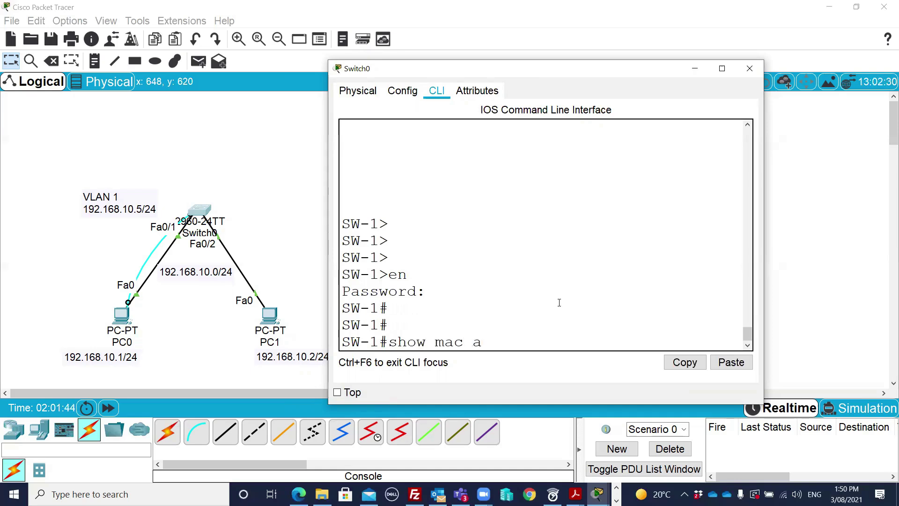
text(ddress-table)
key(Return)
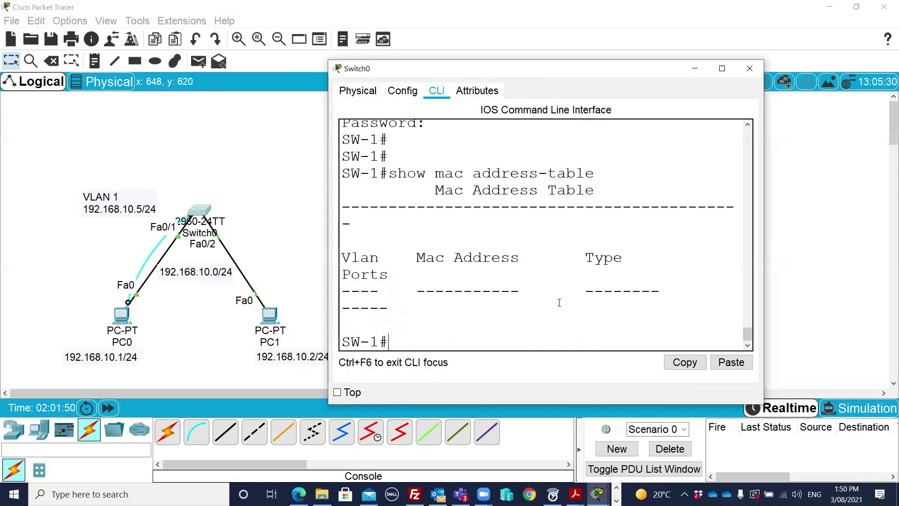
drag(764, 276, 880, 278)
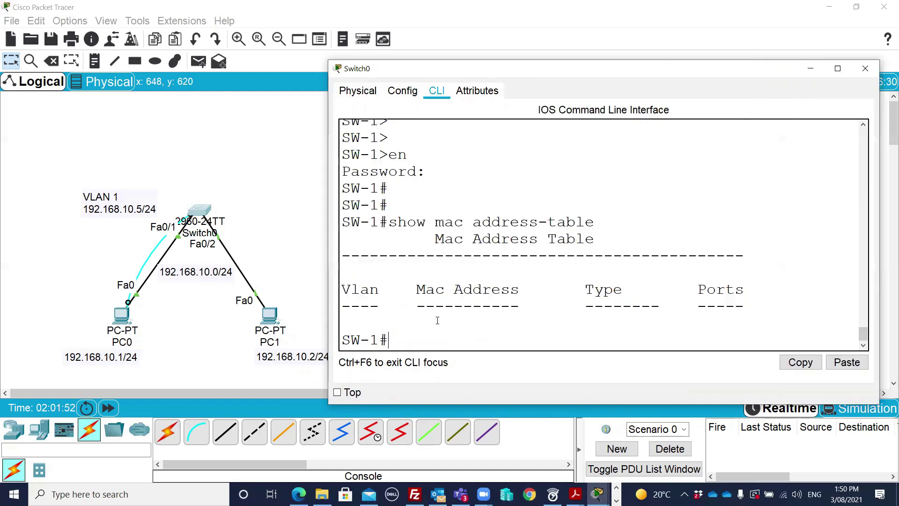
drag(326, 305, 311, 305)
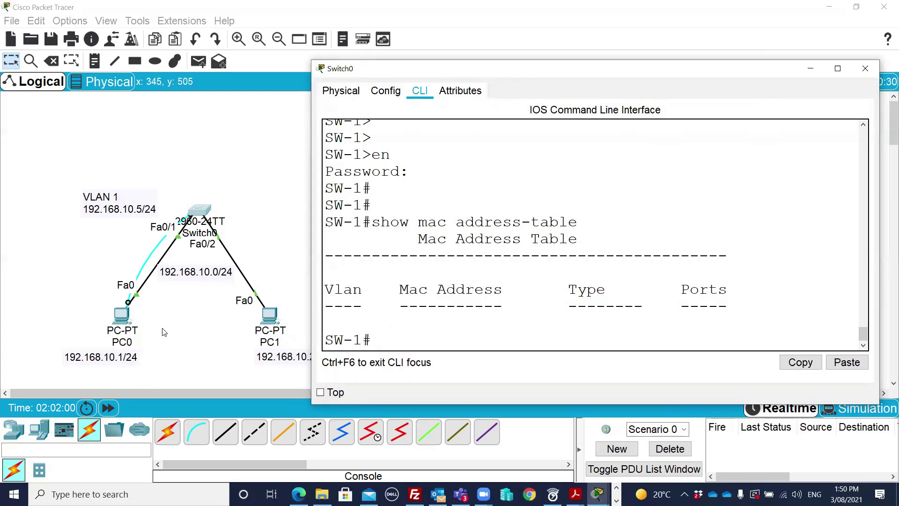
Ping PC1 at 192.168.10.2 from PC0's Command Prompt and review the replies in a widened window
click(120, 322)
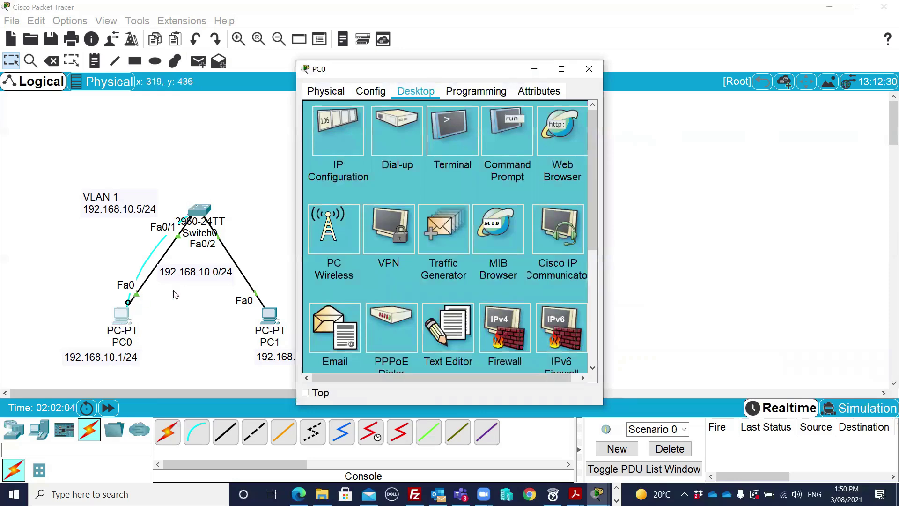
click(512, 139)
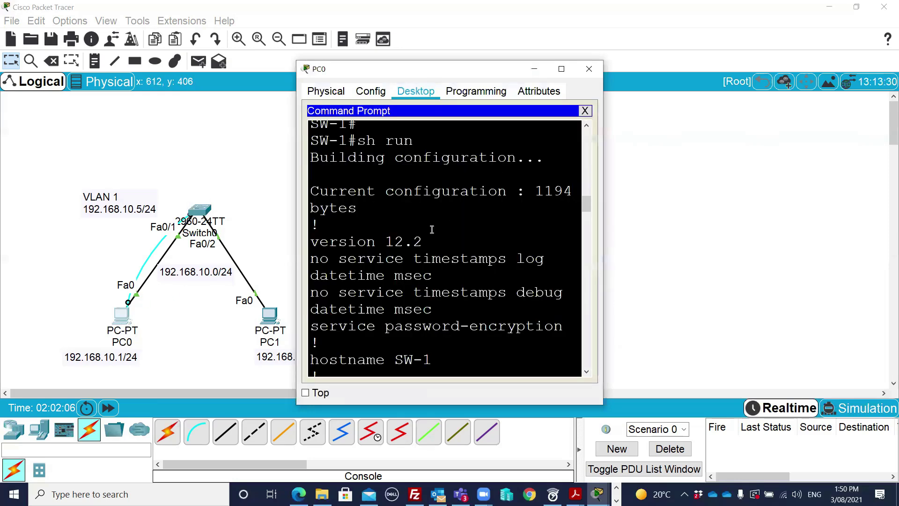
key(Return)
key(Return)
key(Return)
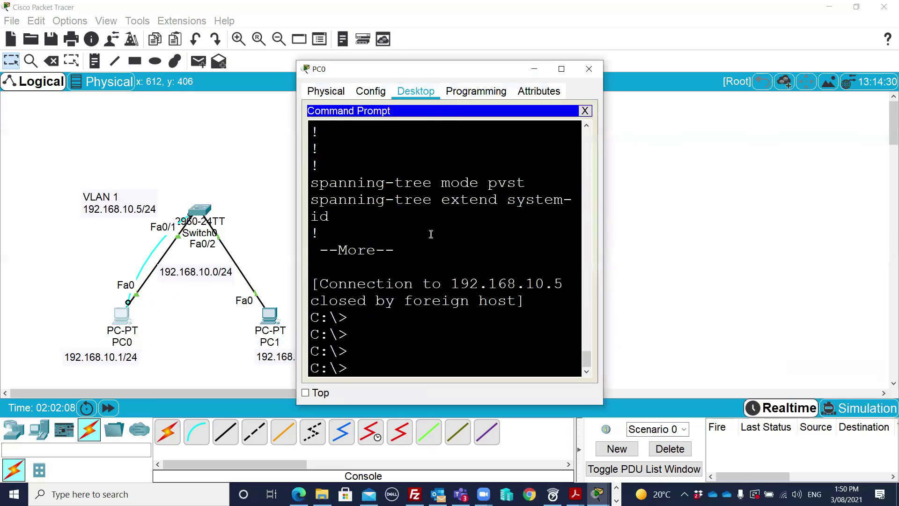
text(ping 192.168)
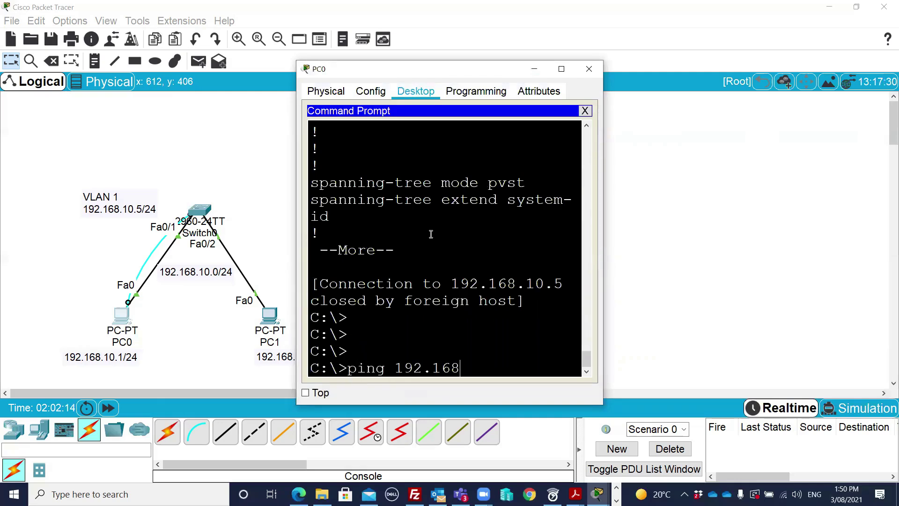
text(.10.2)
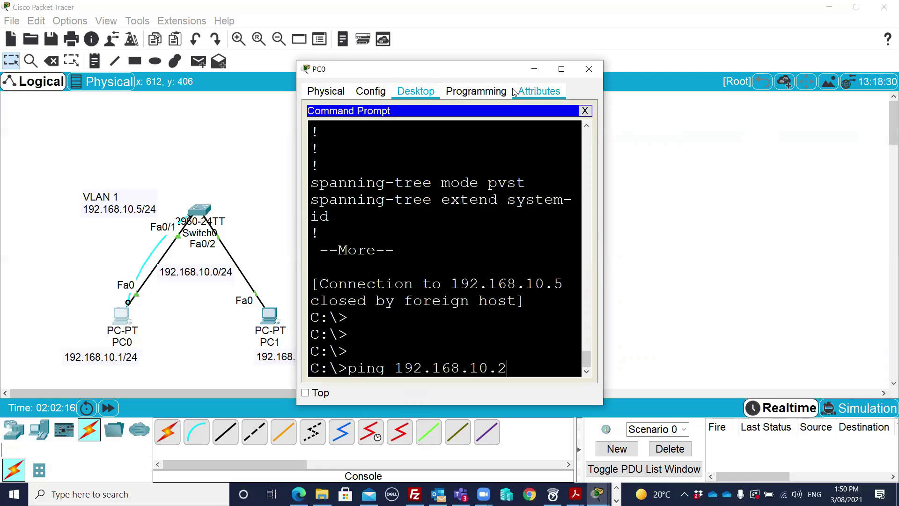
drag(476, 76, 562, 61)
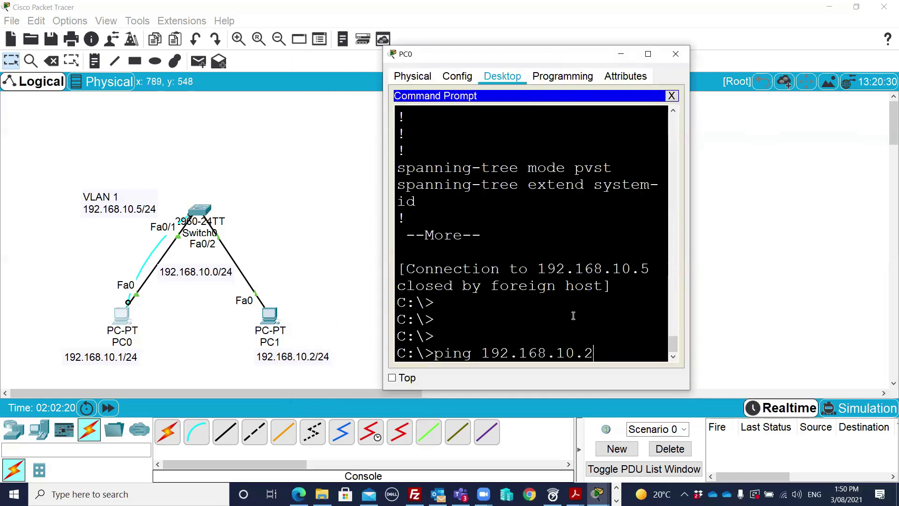
key(Return)
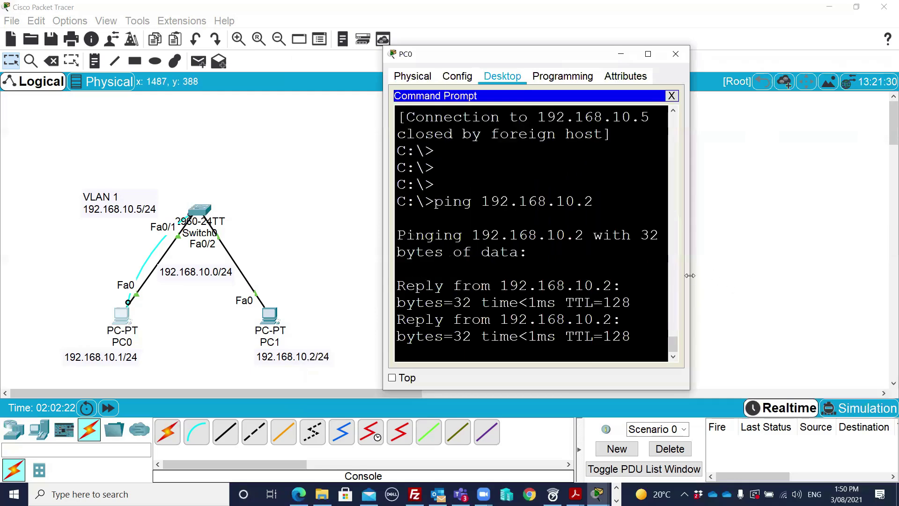
drag(690, 276, 829, 275)
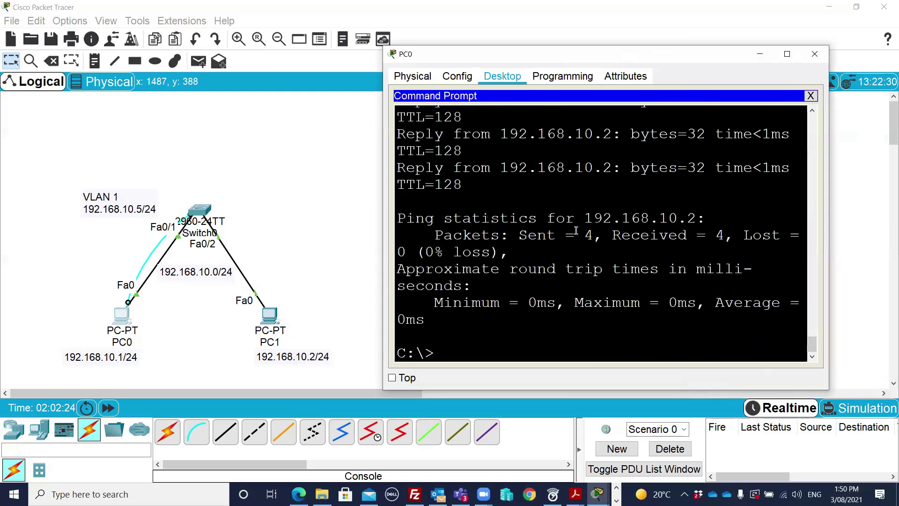
scroll(576, 231, up, 2)
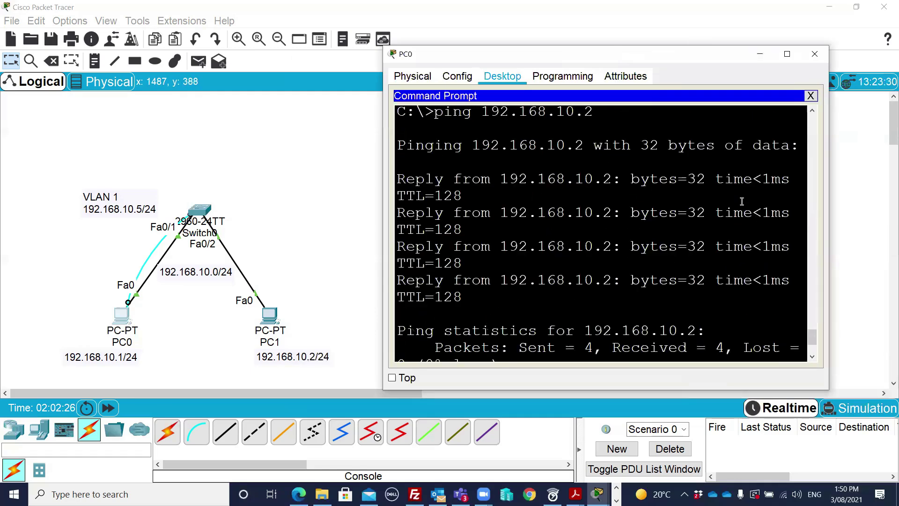
Run show mac address-table on Switch0 again and enlarge its window to read the whole table
click(200, 213)
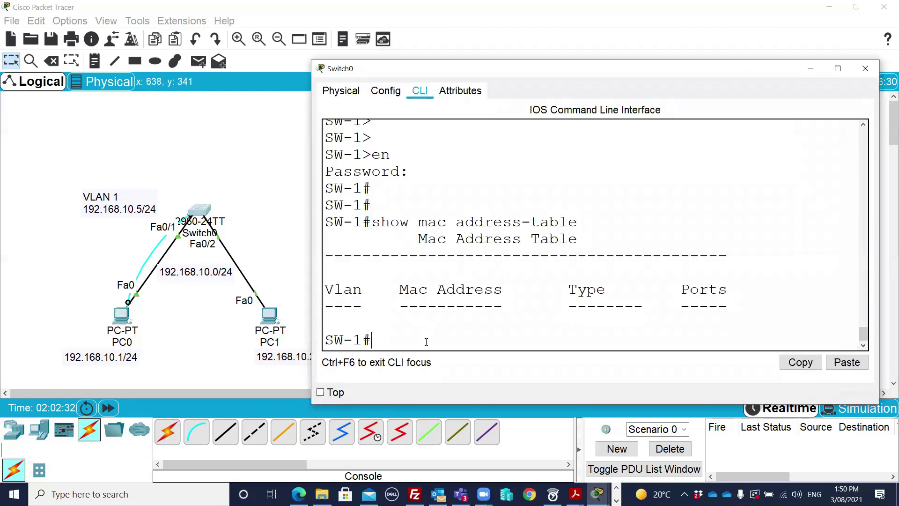
key(Up)
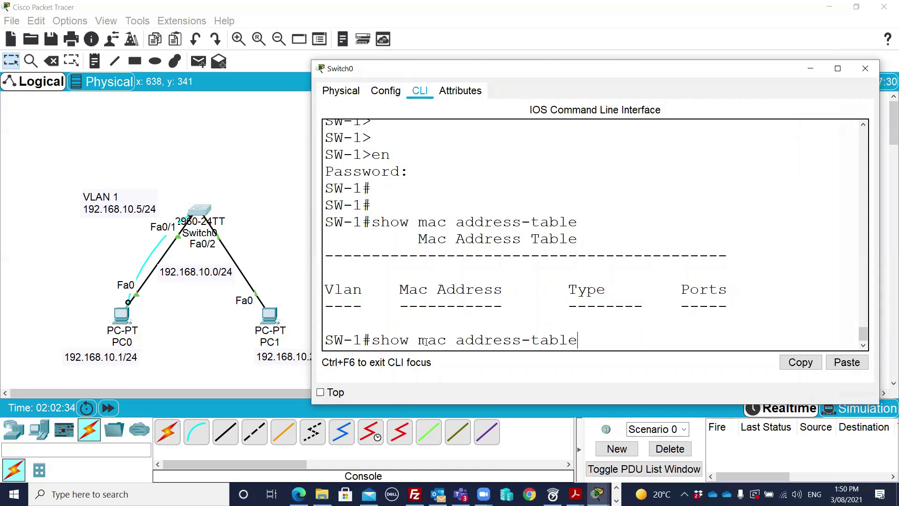
key(Return)
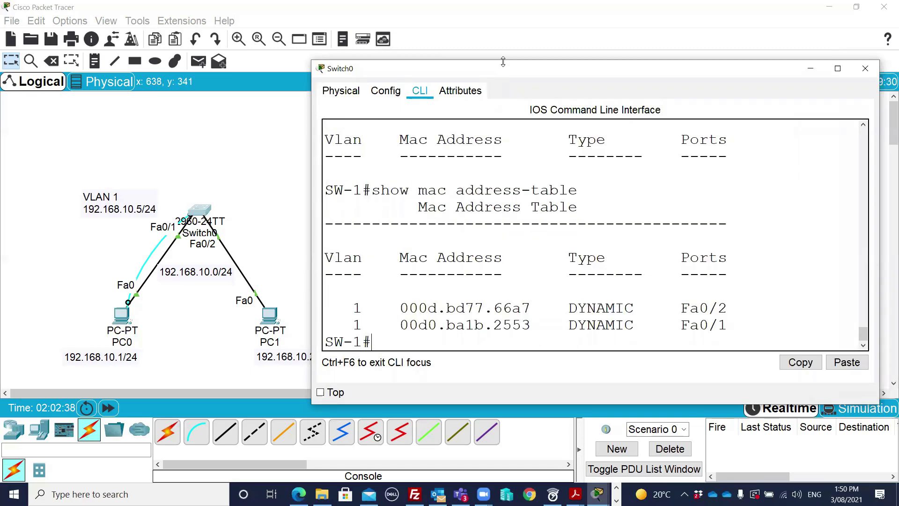
drag(503, 61, 503, 22)
scroll(419, 304, up, 2)
scroll(418, 304, down, 2)
Examine the MAC address and port of each dynamic entry in the switch's table against the topology
drag(400, 305, 532, 305)
drag(682, 305, 727, 305)
drag(396, 324, 542, 319)
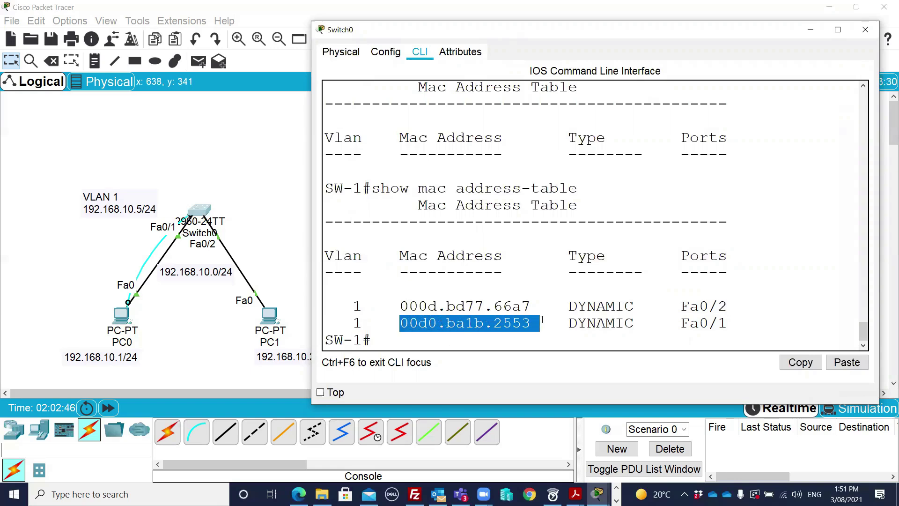
drag(682, 323, 729, 323)
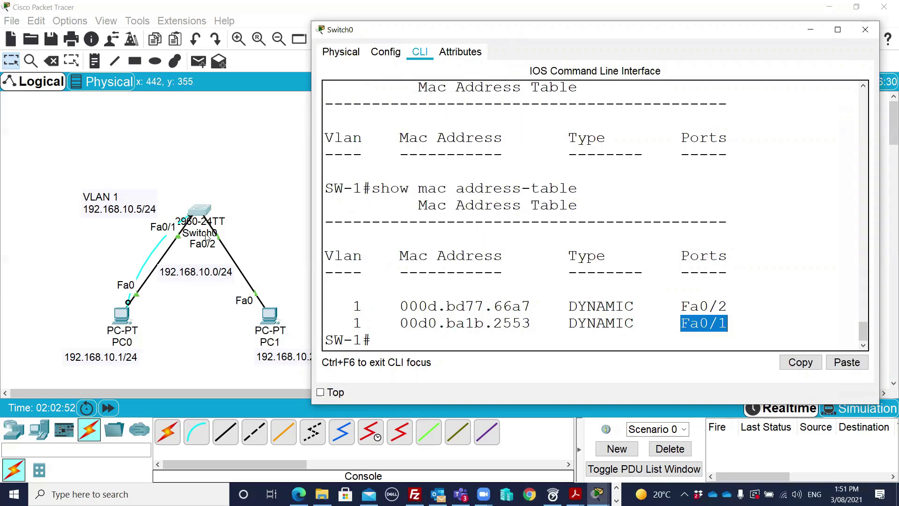
drag(399, 306, 539, 306)
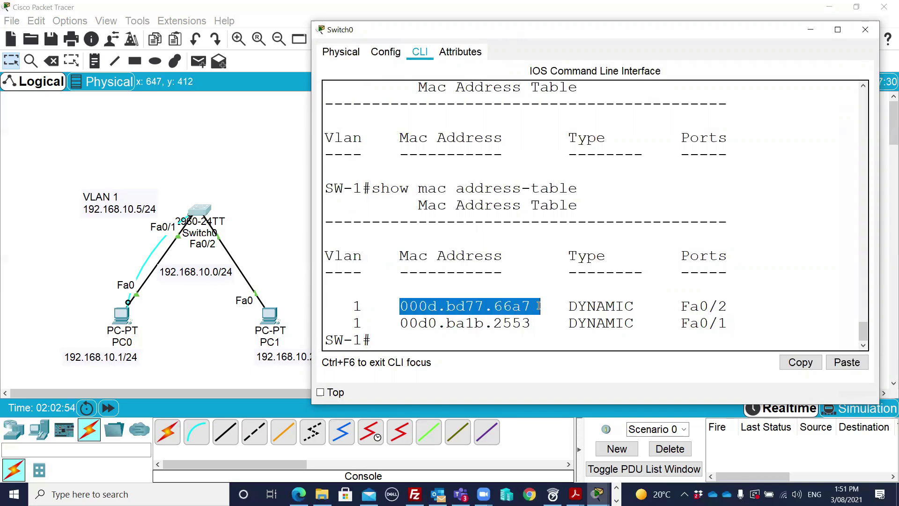
drag(399, 323, 541, 323)
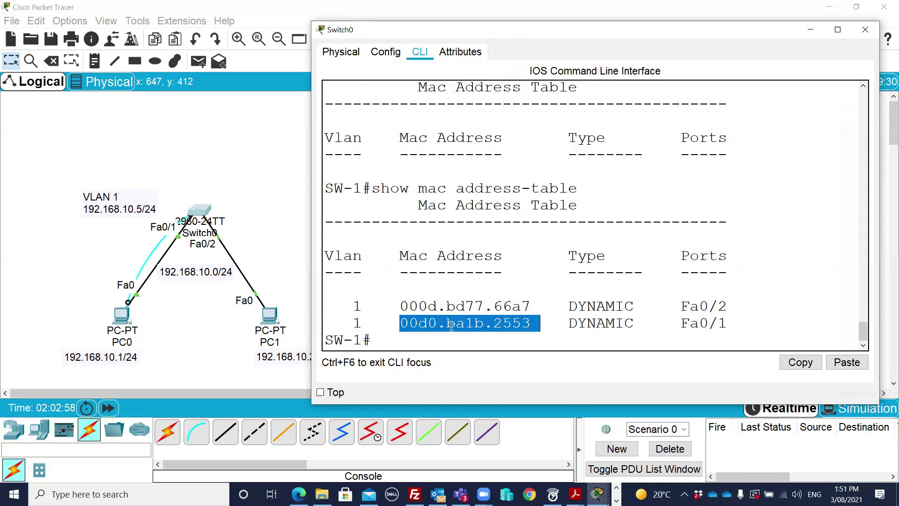
click(438, 334)
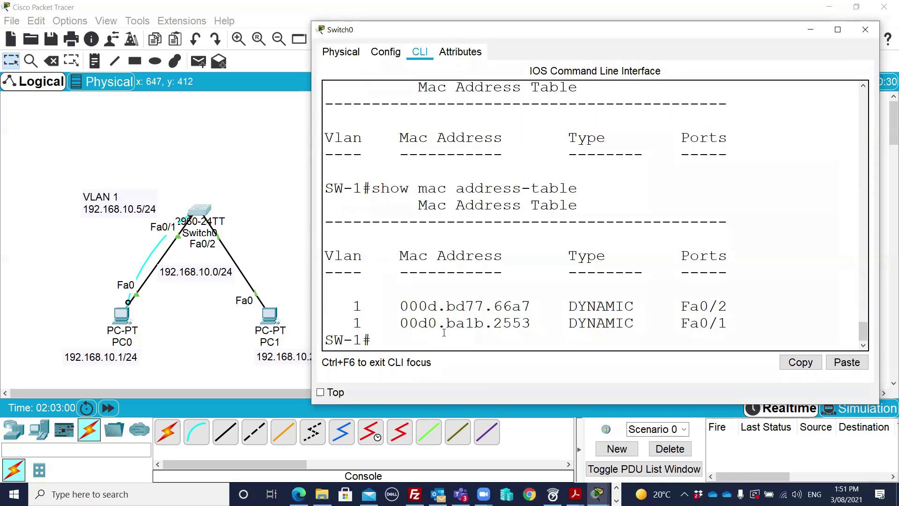
key(Return)
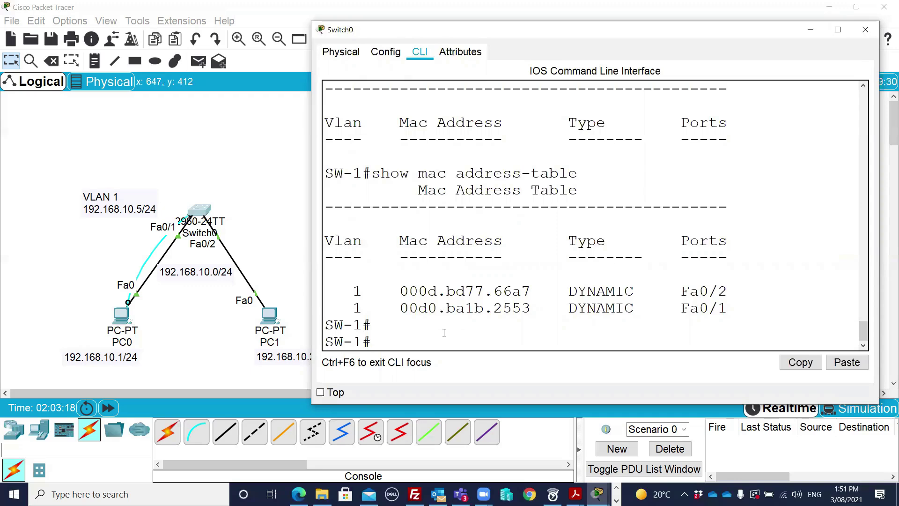
Run show port-security int fa0/1 on the switch, correcting the missing hyphen in the command
text(show port security)
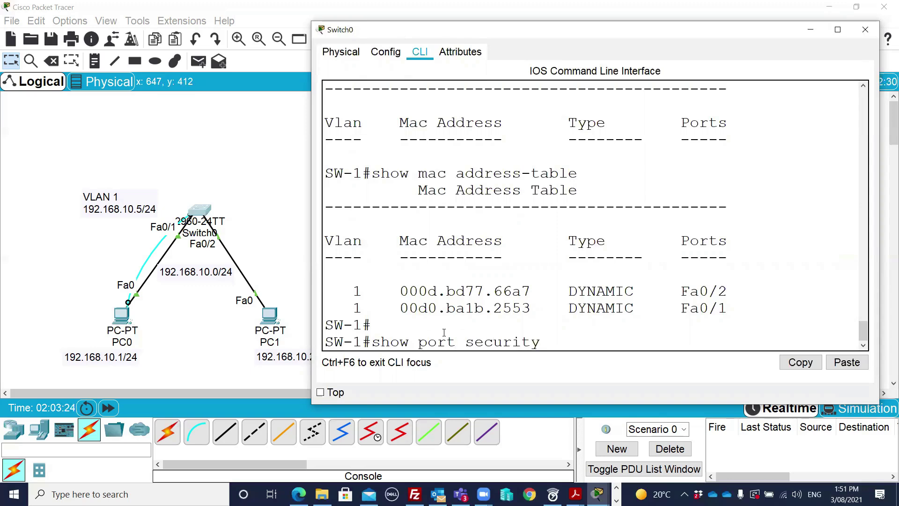
key(Left)
key(Left)
key(Left)
key(Left)
key(Left)
key(BackSpace)
text(-)
key(Right)
key(End)
text(int fa)
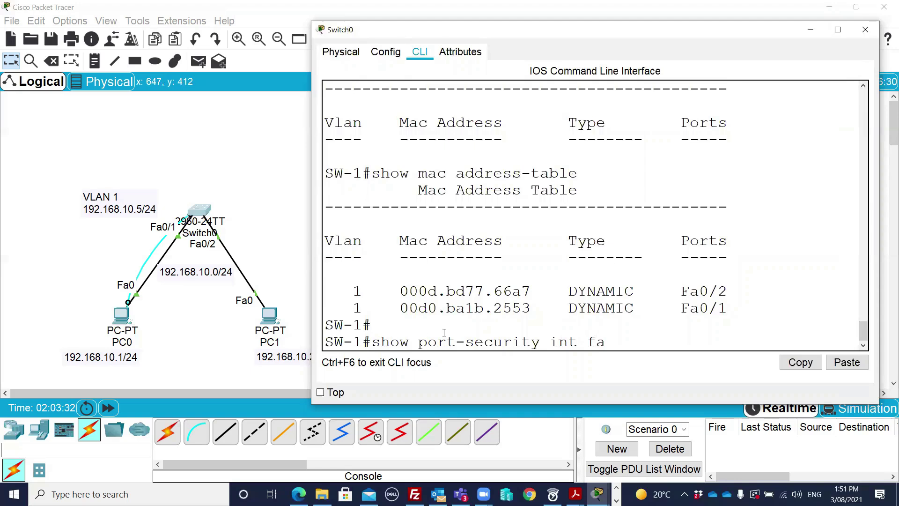
text(0/1)
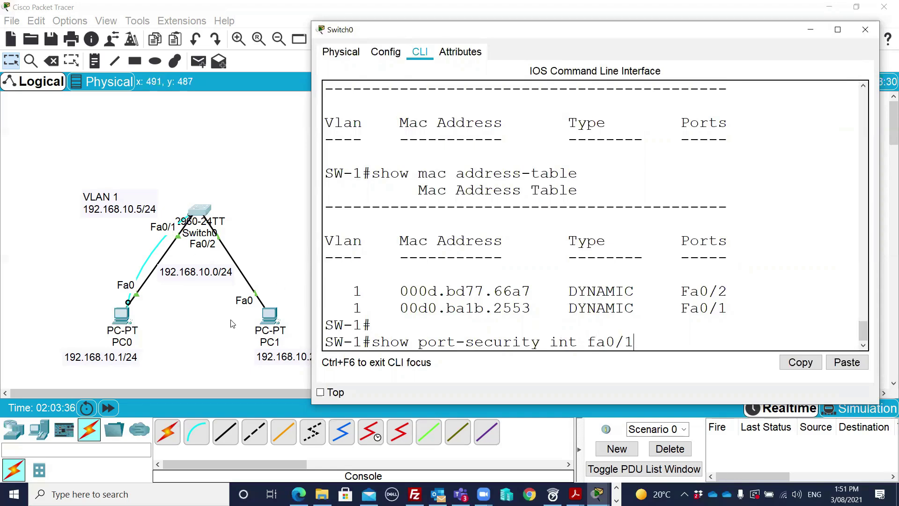
key(Return)
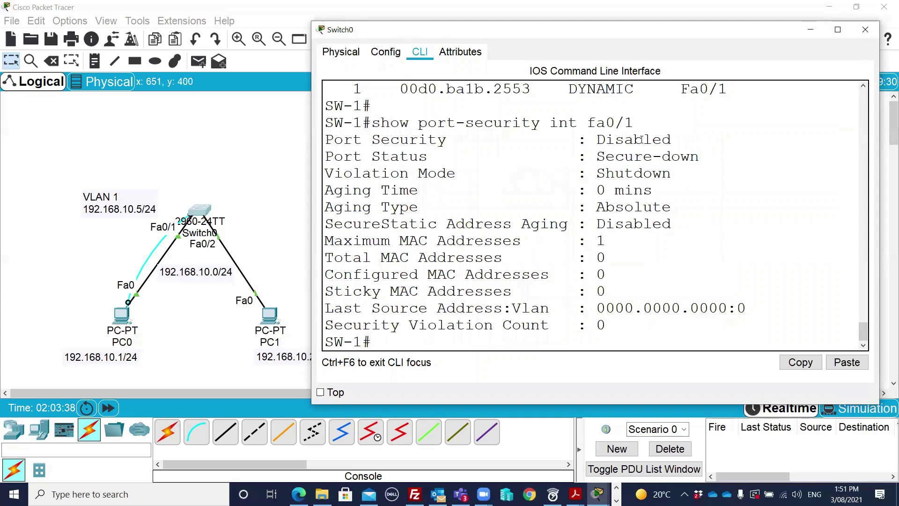
Examine fa0/1's port security state, port status, violation mode, maximum MAC addresses and last source address in the output
drag(598, 139, 671, 139)
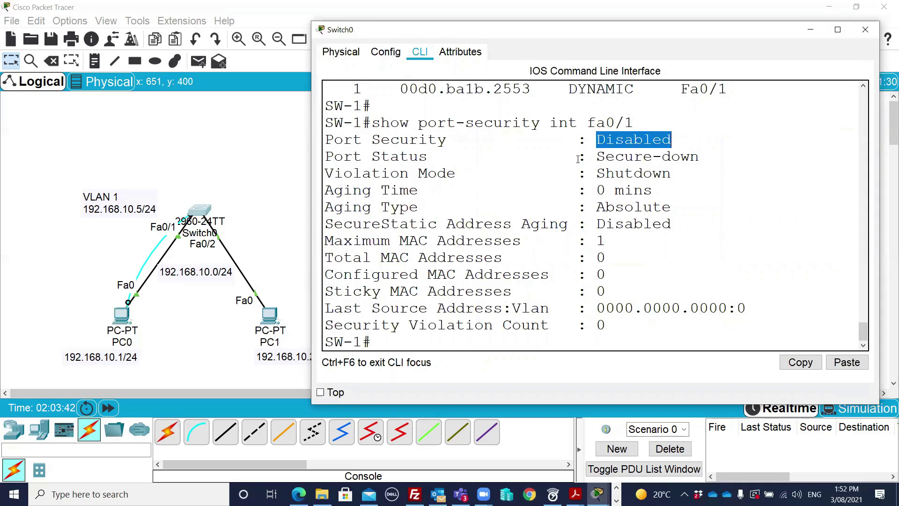
drag(599, 157, 710, 156)
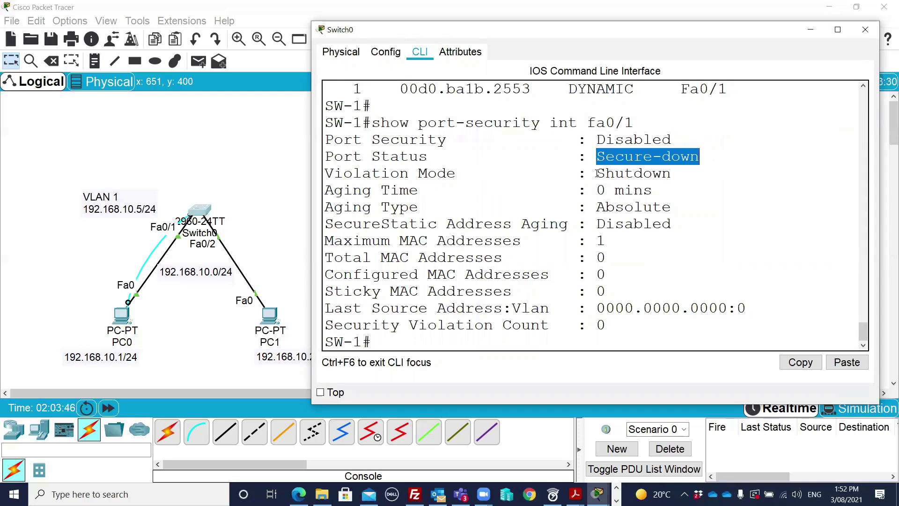
drag(596, 174, 687, 178)
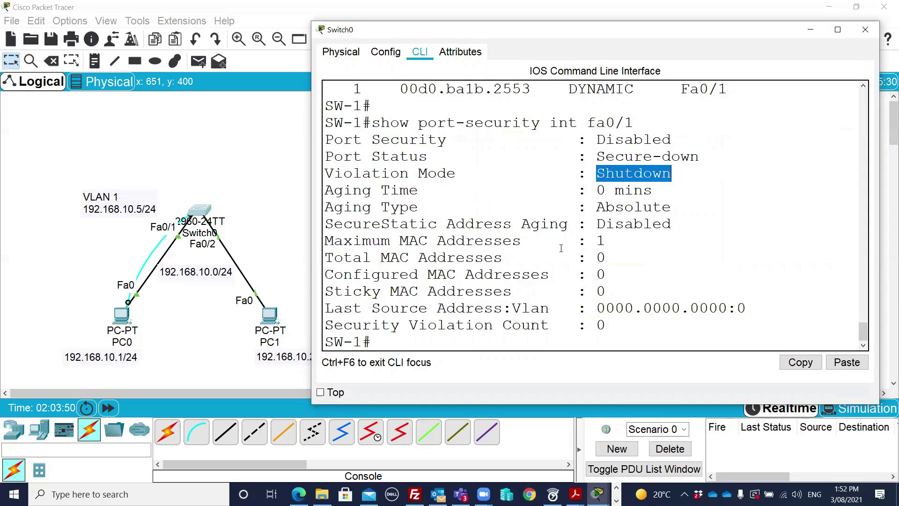
drag(593, 242, 607, 241)
drag(592, 311, 747, 307)
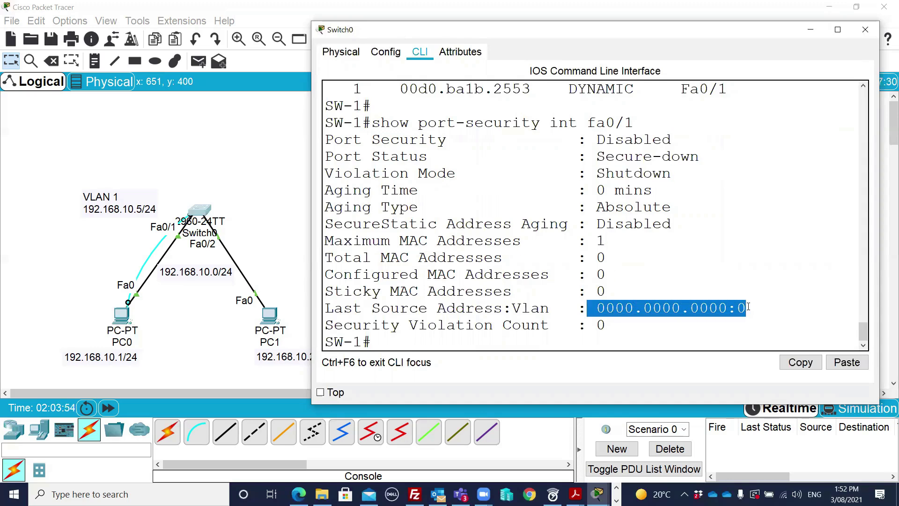
drag(597, 141, 679, 141)
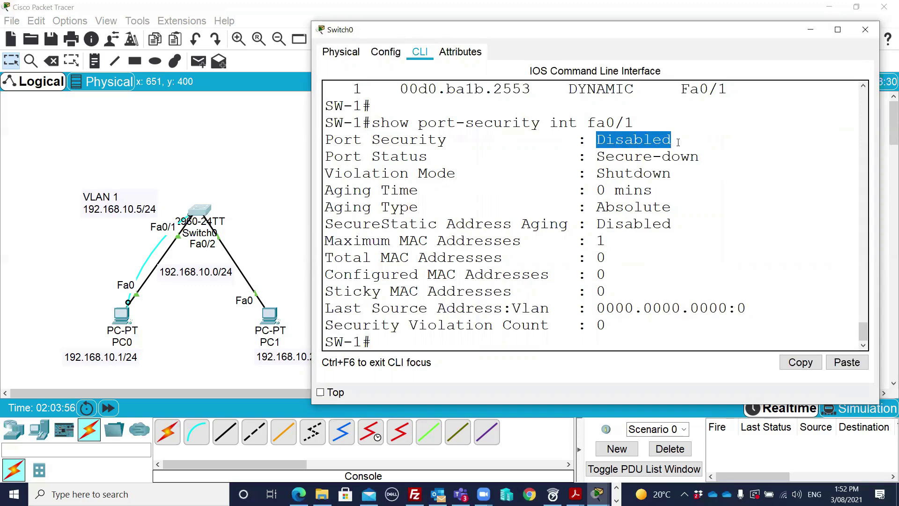
In the configuration of interface fa0/1, set switchport mode access and enable security with switchport port-security
click(413, 343)
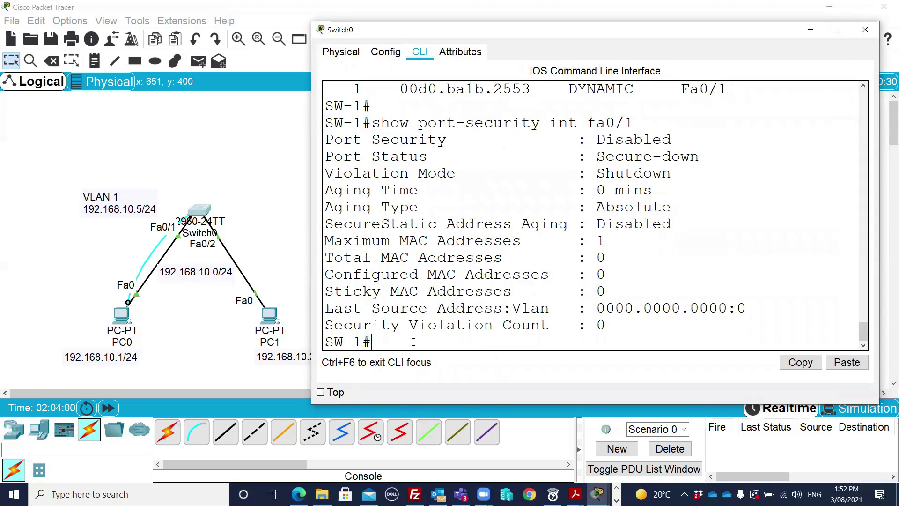
text(conf t)
key(Return)
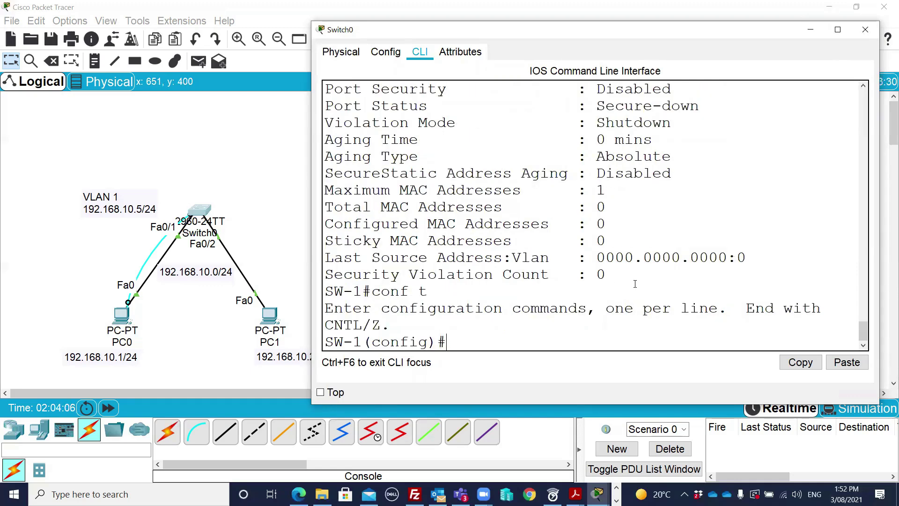
text(int fa0/1)
key(Return)
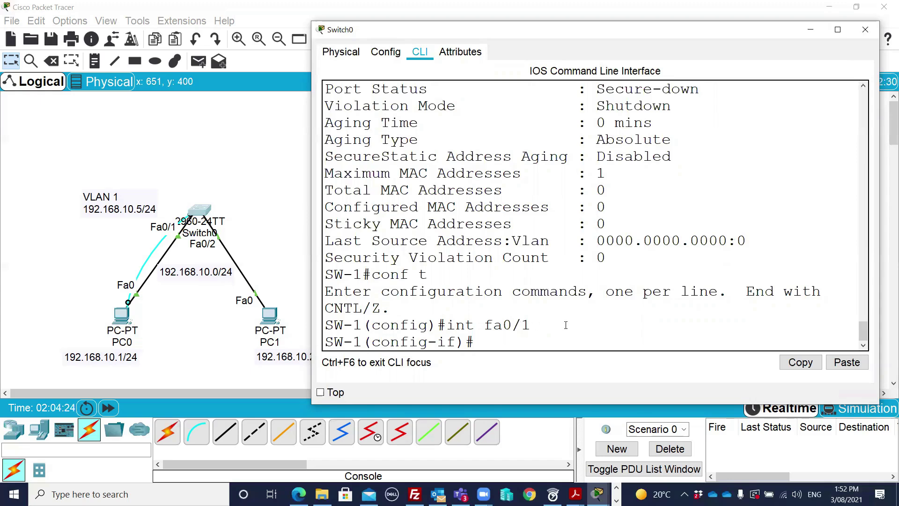
text(switchport)
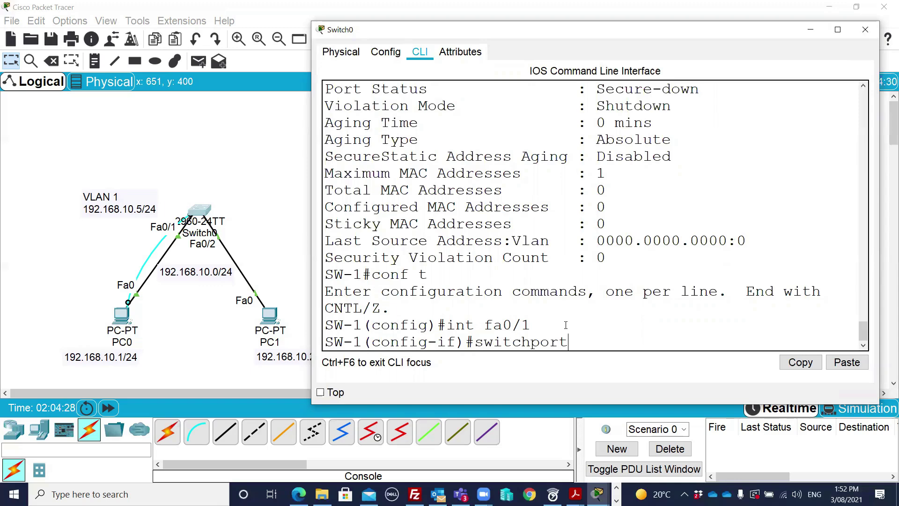
text( mode access)
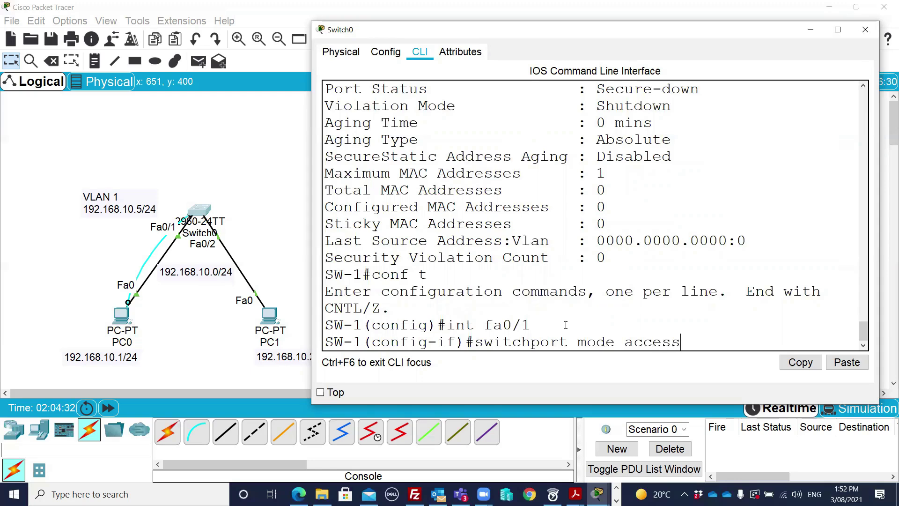
key(Return)
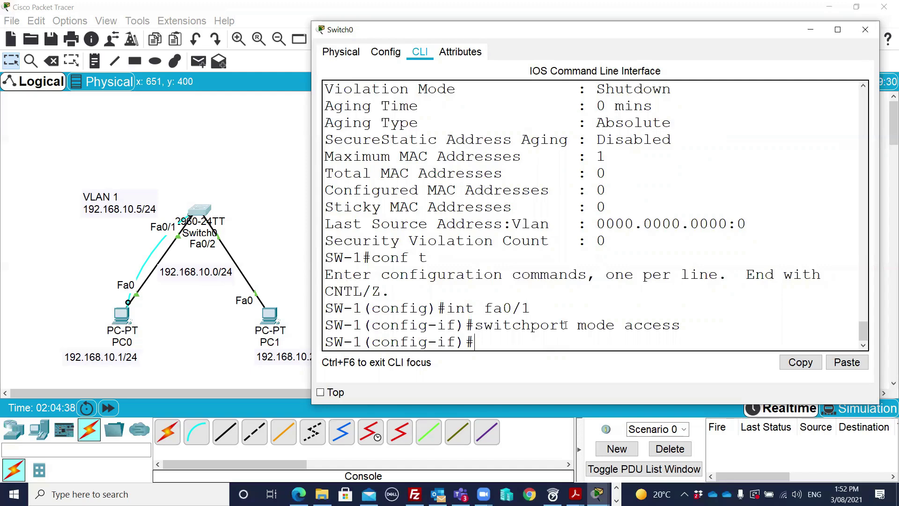
text(switchport port-security)
key(Return)
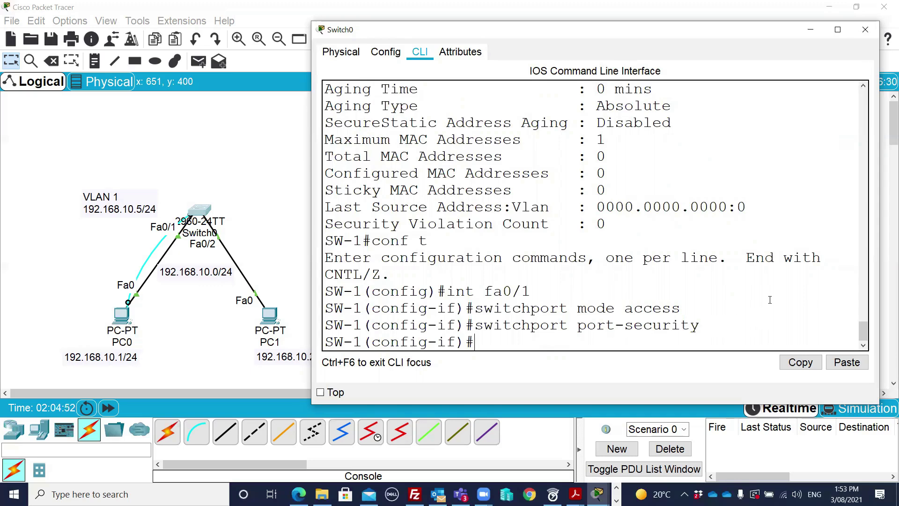
List the switchport port-security options with ? and examine the mac-address, maximum and violation entries
key(Up)
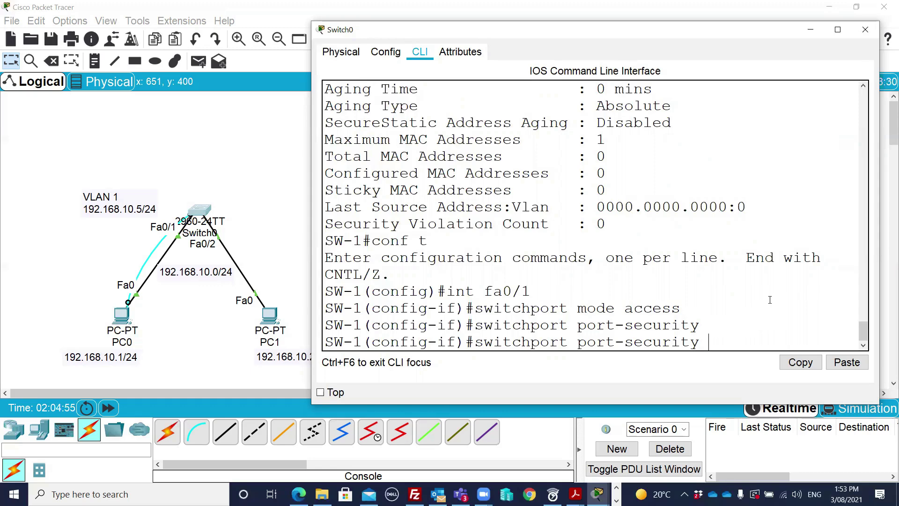
text(?)
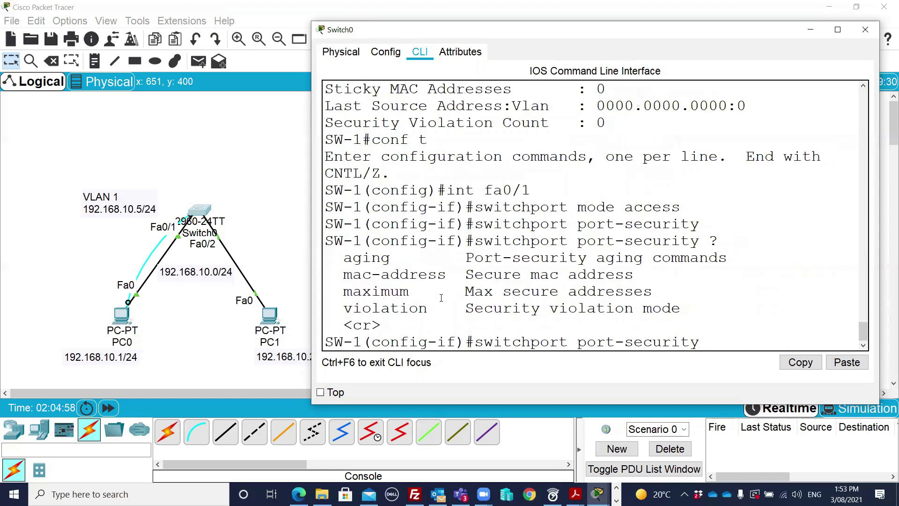
drag(357, 276, 606, 276)
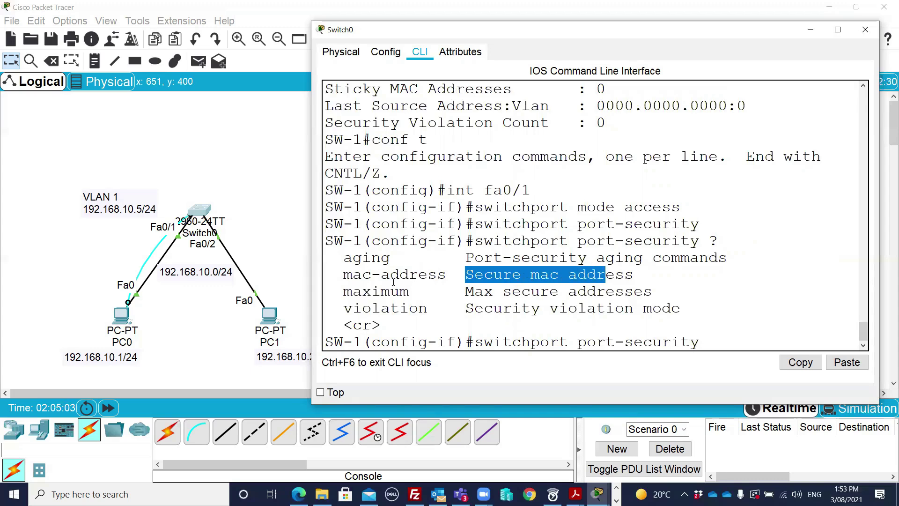
drag(363, 291, 391, 291)
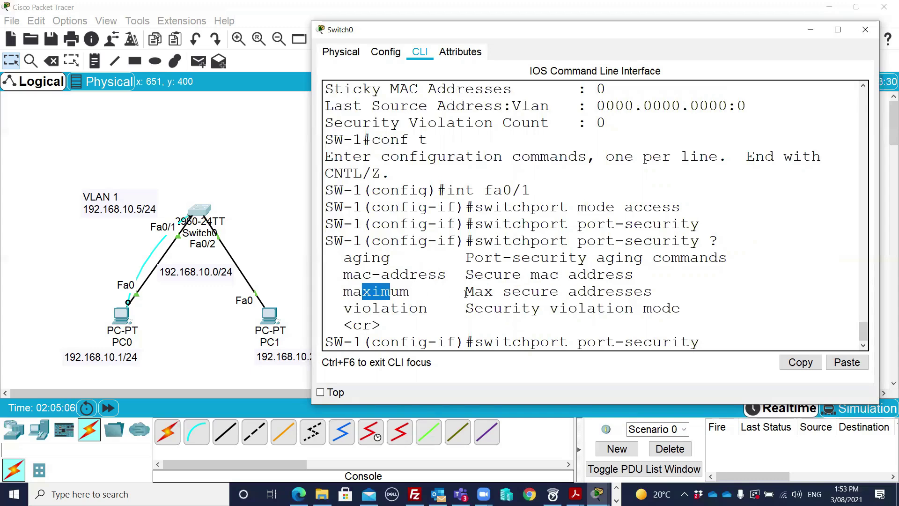
drag(483, 291, 622, 291)
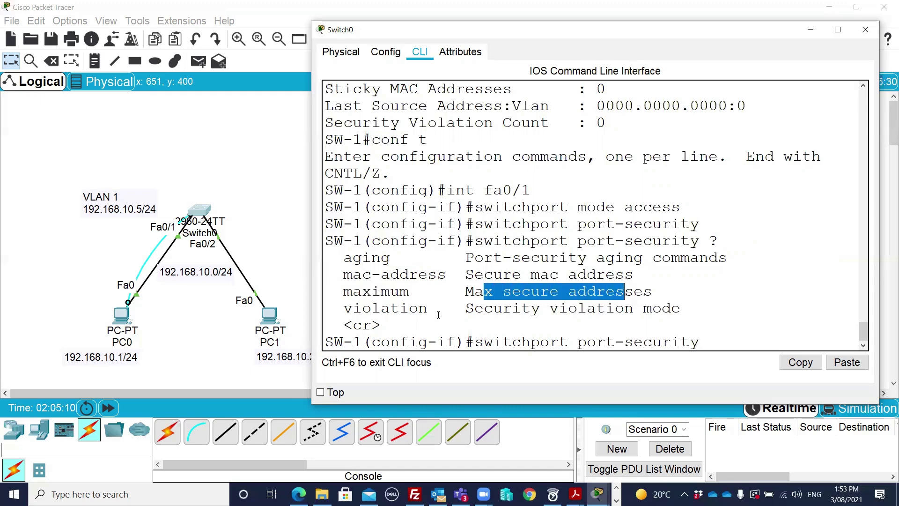
drag(371, 310, 424, 312)
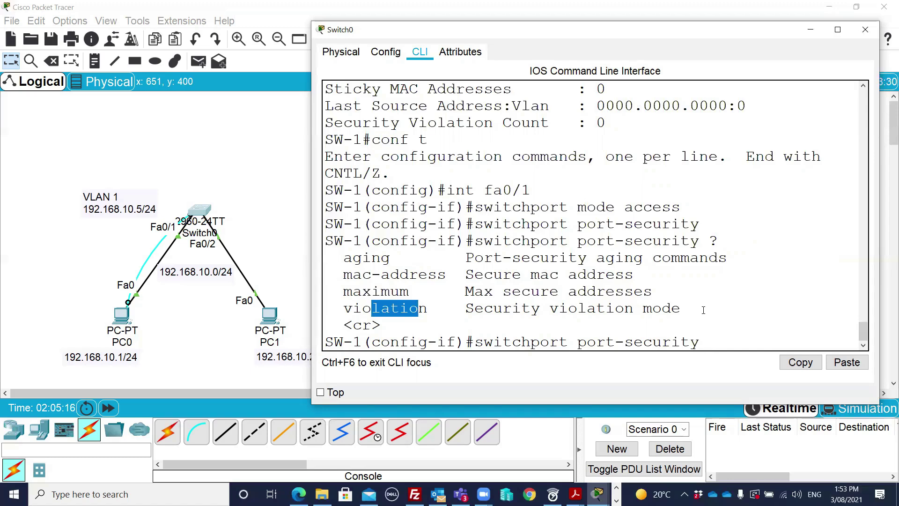
click(684, 308)
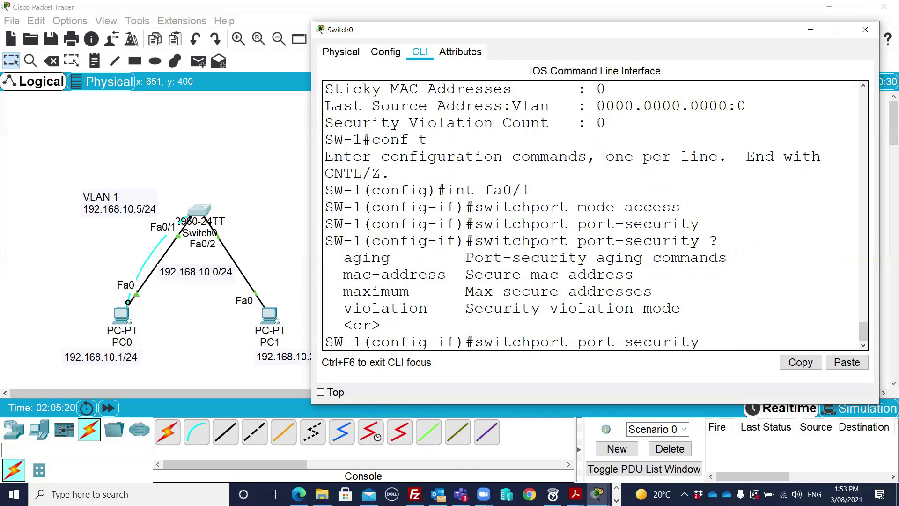
Check the options of switchport port-security mac-address with ? and run the command with sticky on fa0/1
click(713, 344)
text(mac)
key(Tab)
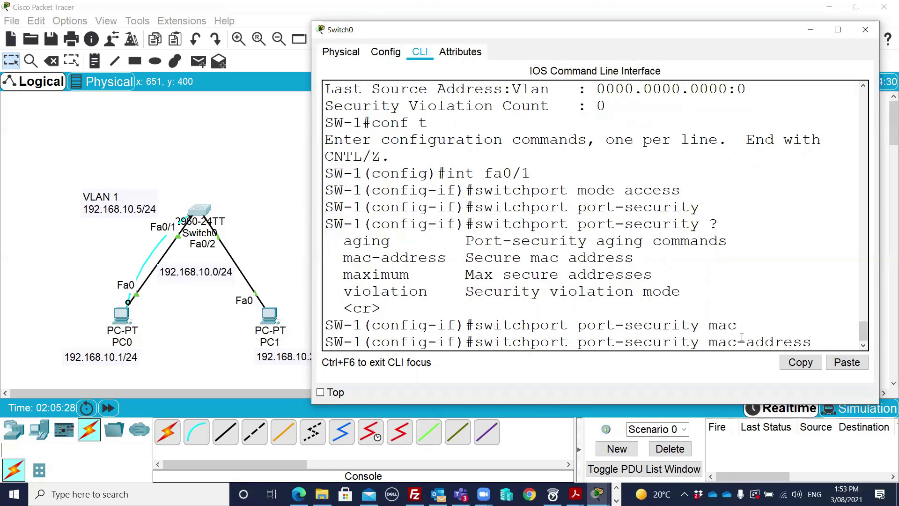
text(?)
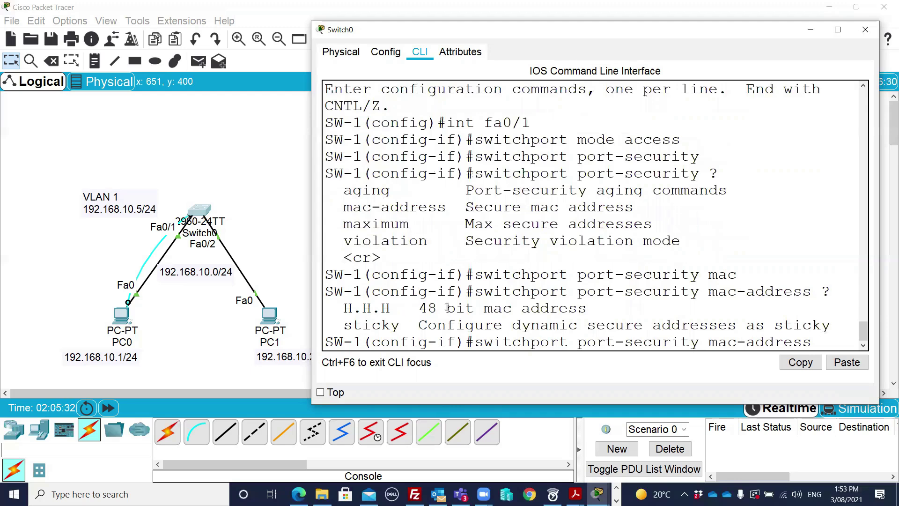
drag(419, 308, 452, 309)
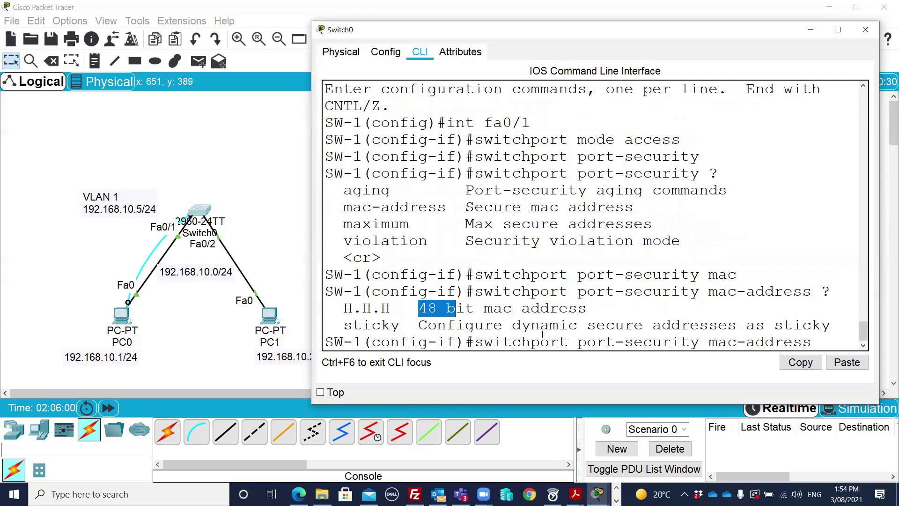
click(594, 326)
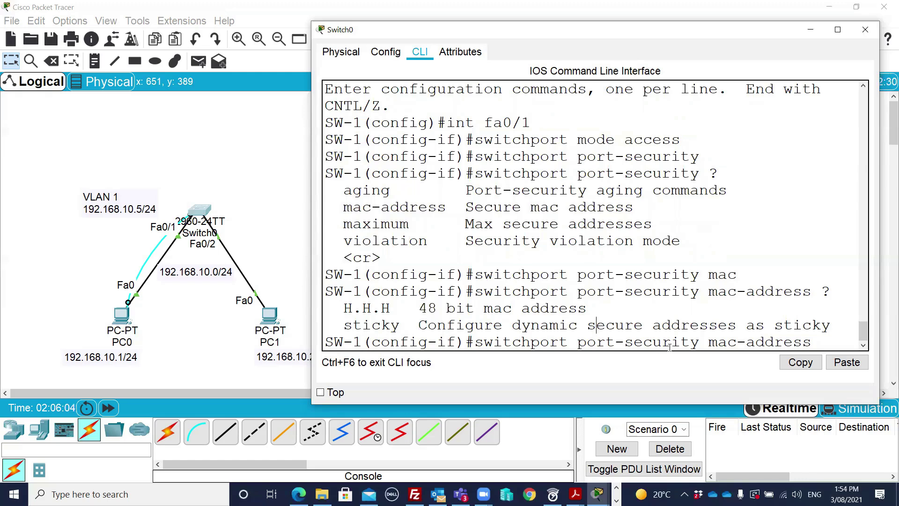
text(sticky)
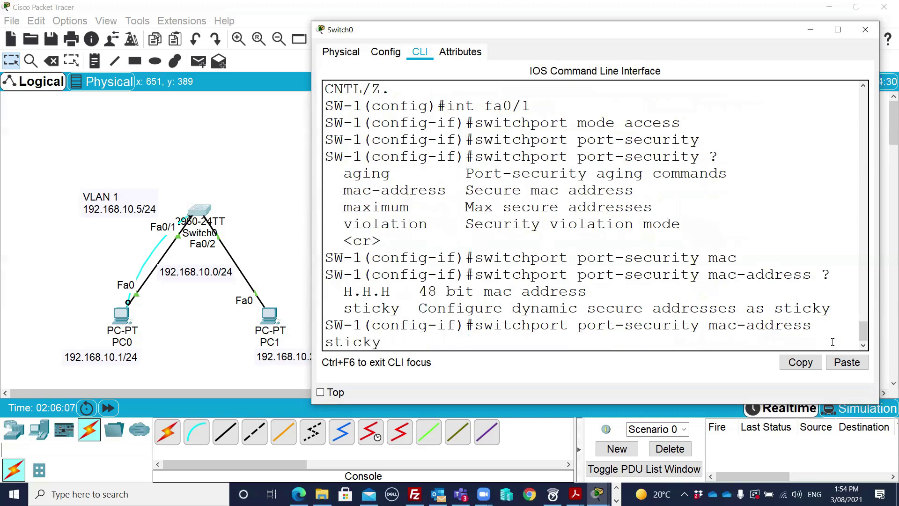
key(Return)
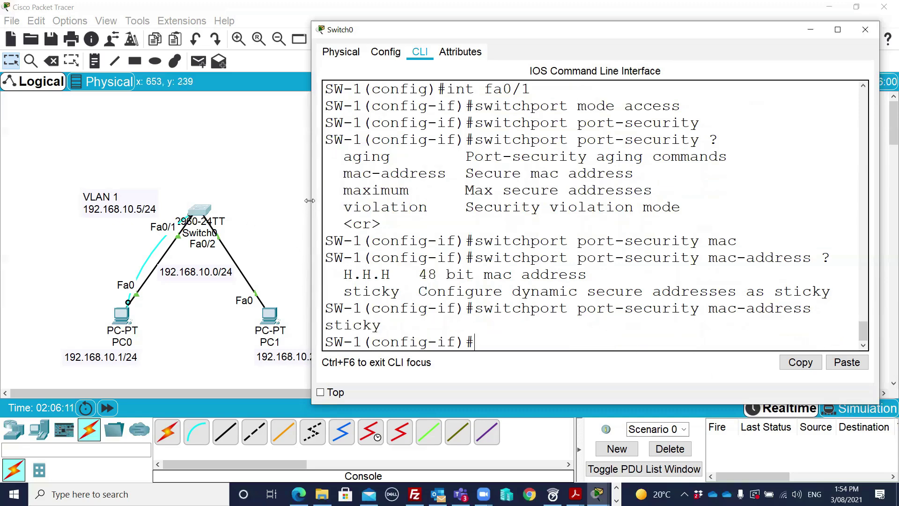
Widen the Switch0 window so the sticky command fits on one line, and shift the window to uncover PC1
drag(310, 201, 227, 200)
drag(748, 323, 805, 324)
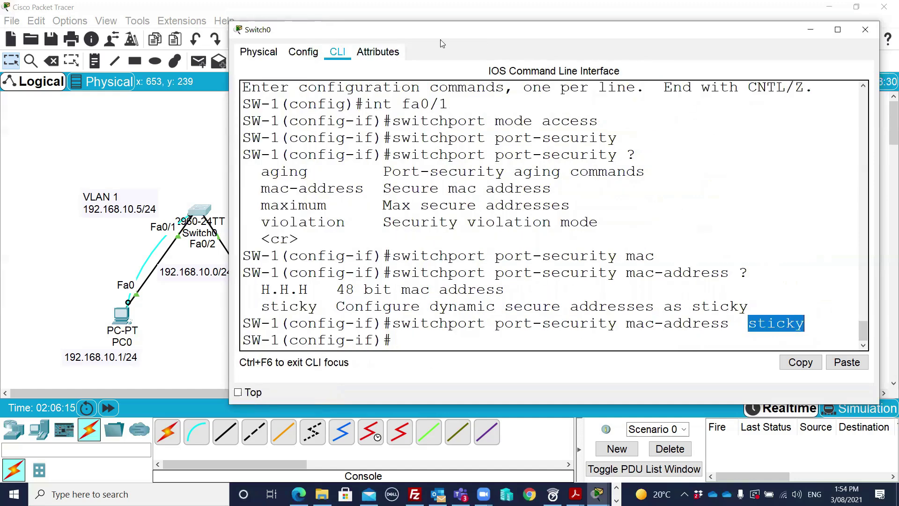
drag(445, 35, 501, 33)
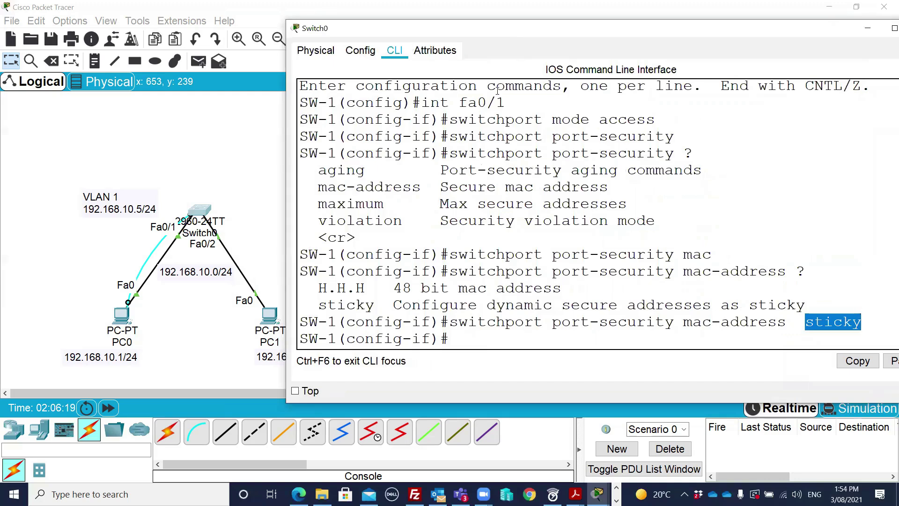
Limit fa0/1 to two secure MAC addresses with switchport port-security maximum 2
click(463, 338)
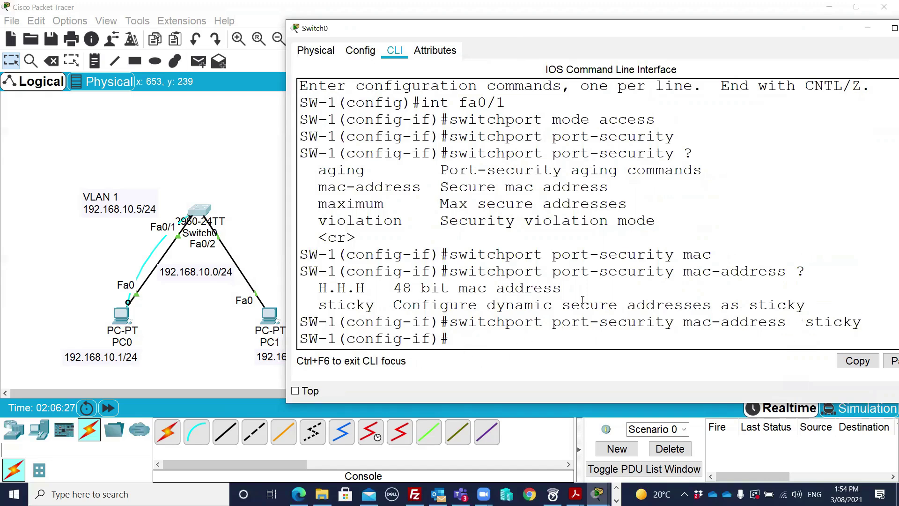
text(switchport port-security)
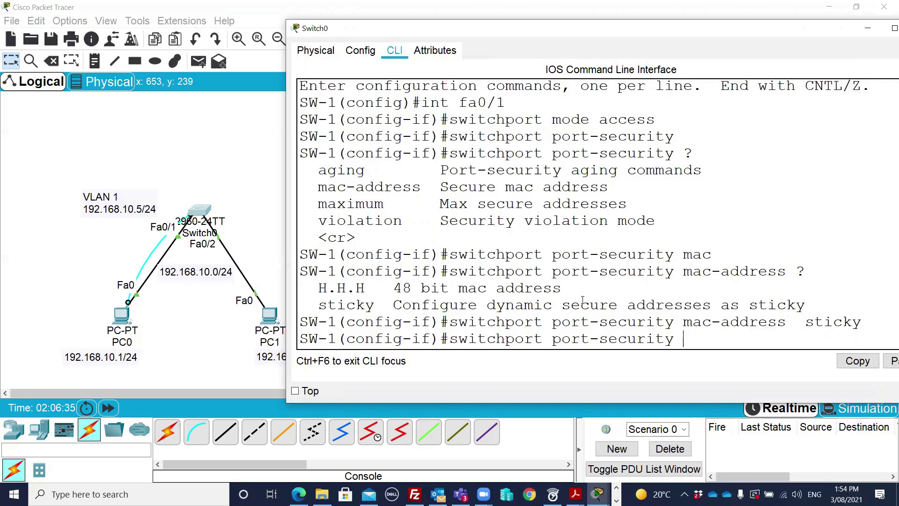
text( maxm)
key(Tab)
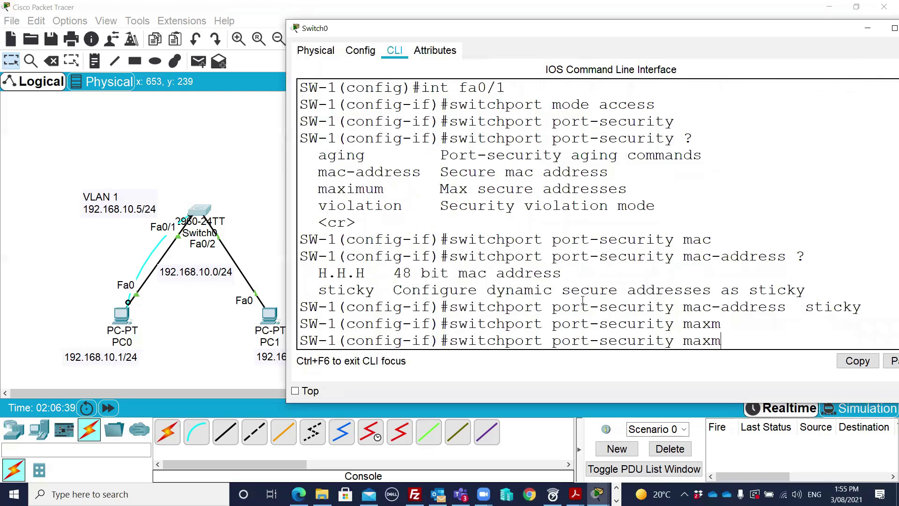
key(Tab)
key(BackSpace)
key(Tab)
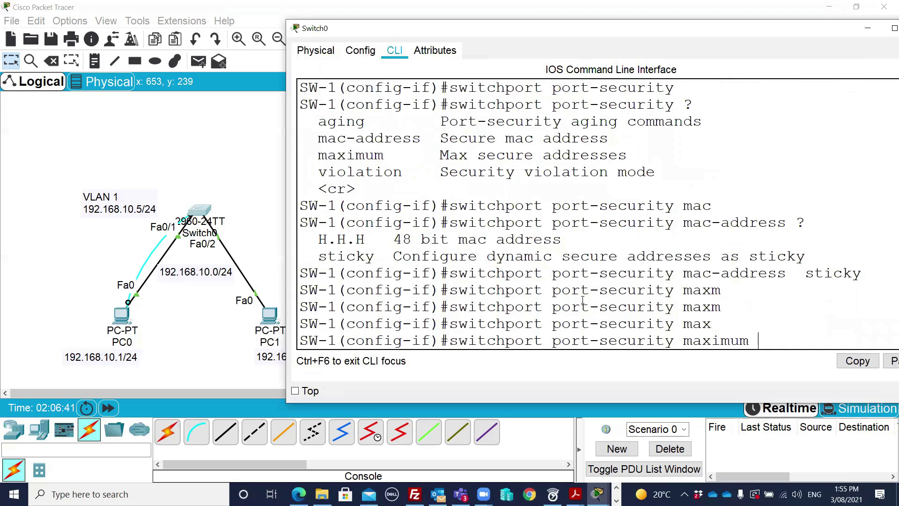
text(2)
key(Return)
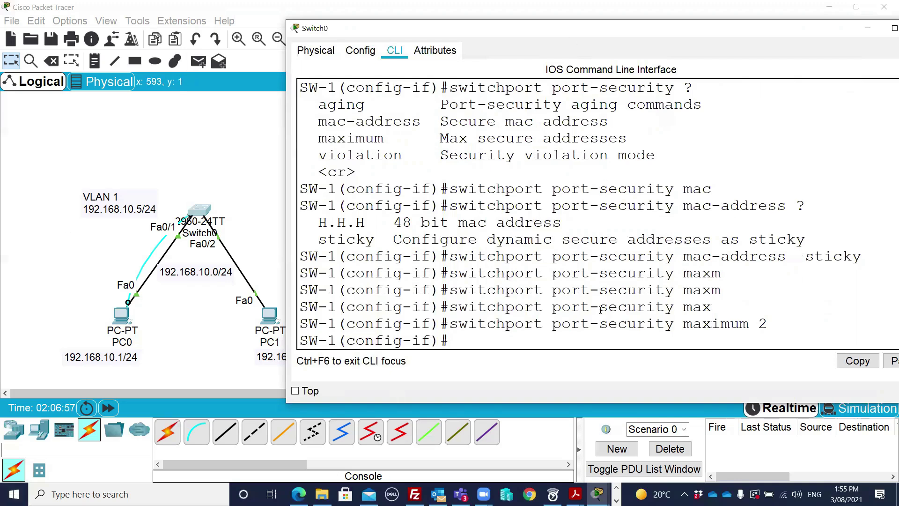
List the available violation modes for fa0/1 with switchport port-security violation ?
key(Up)
key(BackSpace)
key(BackSpace)
key(BackSpace)
key(BackSpace)
key(BackSpace)
key(BackSpace)
key(BackSpace)
key(BackSpace)
key(BackSpace)
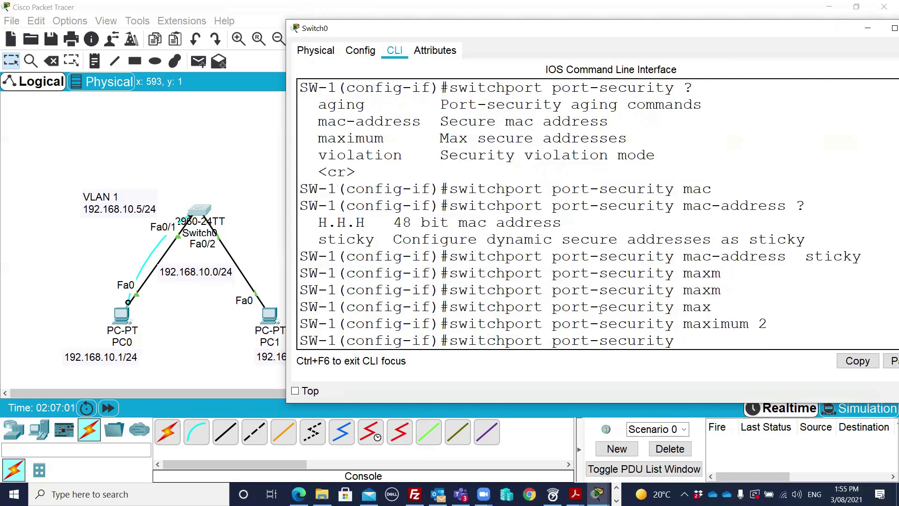
text(vio)
key(Tab)
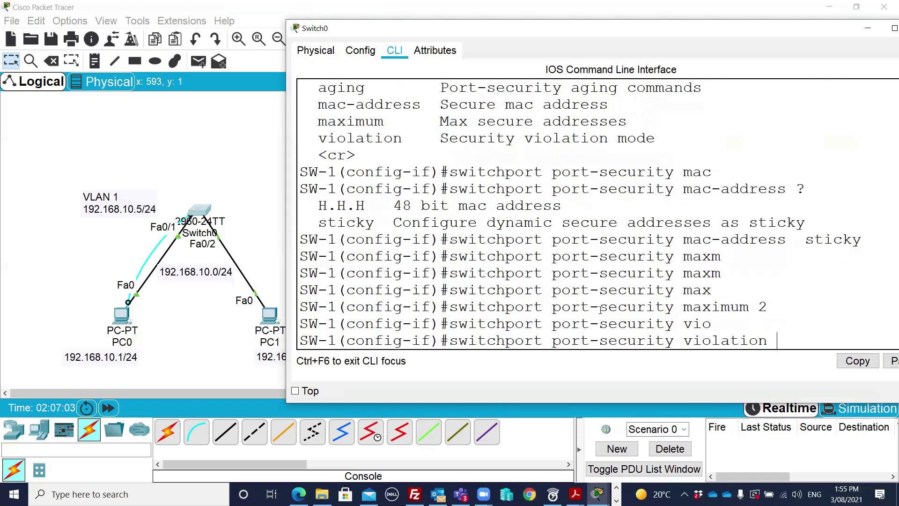
text(?)
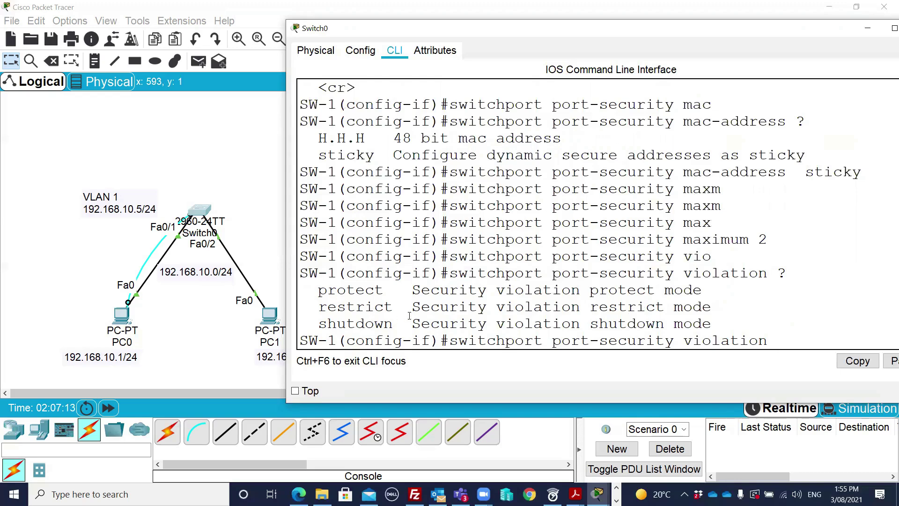
Set fa0/1's violation mode with switchport port-security violation protect, and leave configuration mode with end
text(pro)
key(Tab)
key(Return)
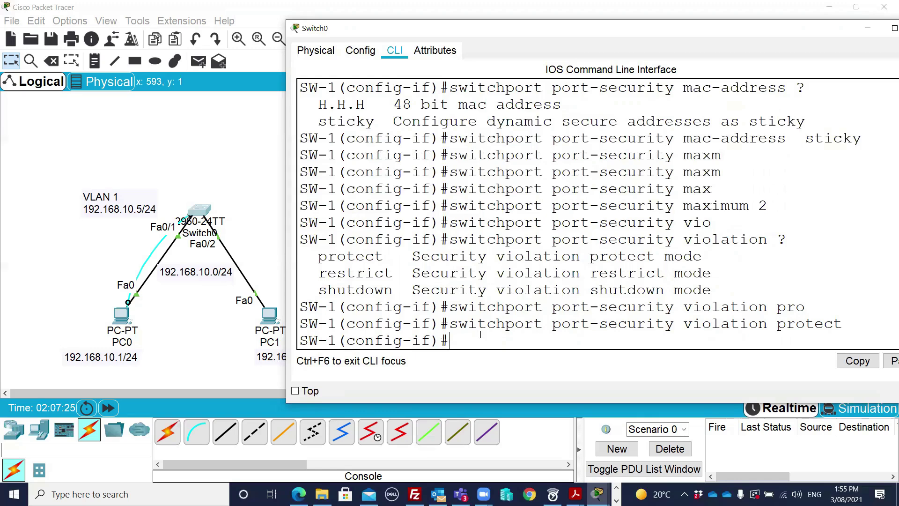
text(end)
key(Return)
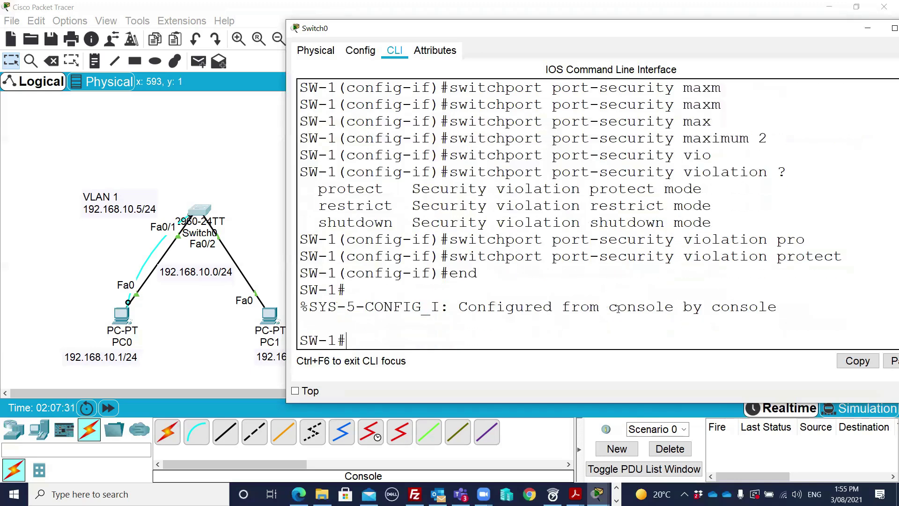
drag(449, 276, 477, 274)
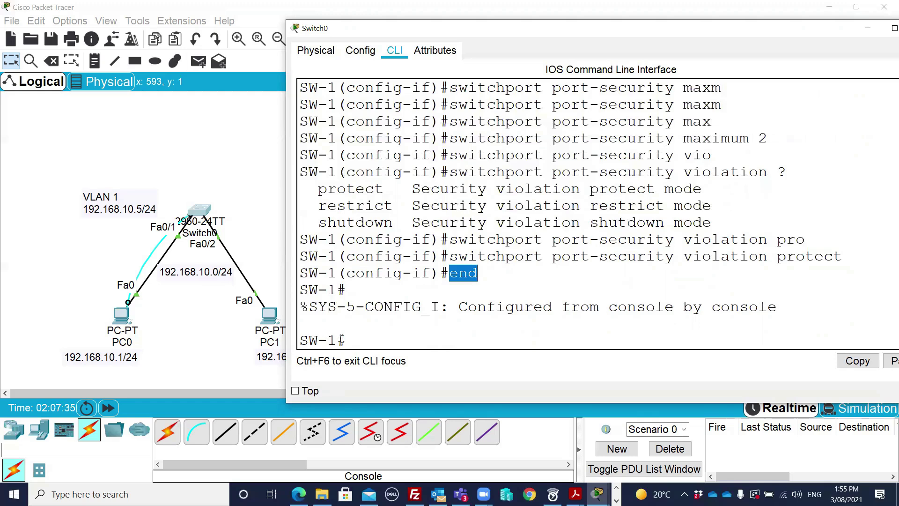
click(390, 330)
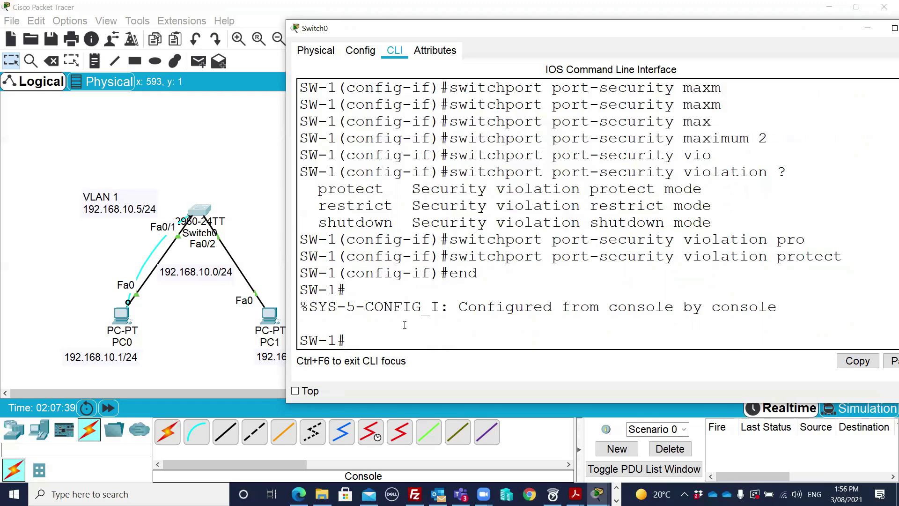
Run sh port-security interface fa0/1 and examine the port security, violation mode, maximum MAC addresses and last source address entries
text(sh port-security inter)
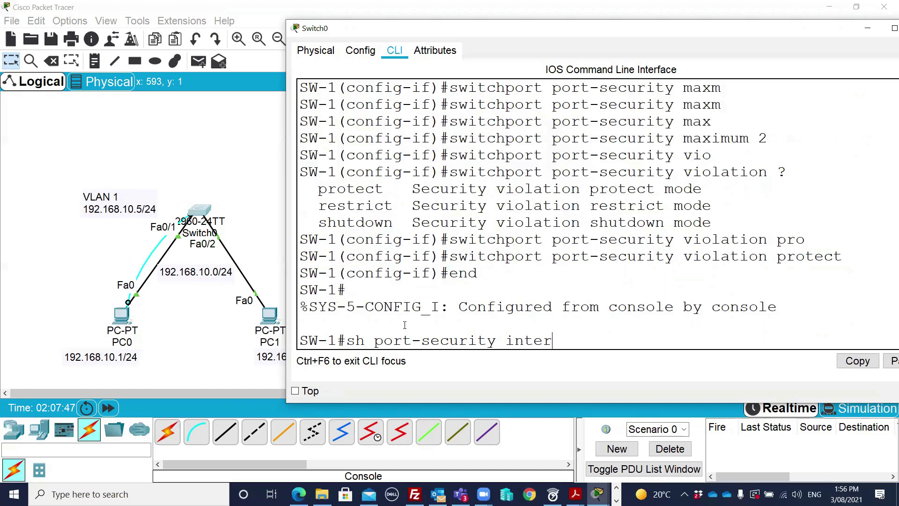
text(face fa0/1)
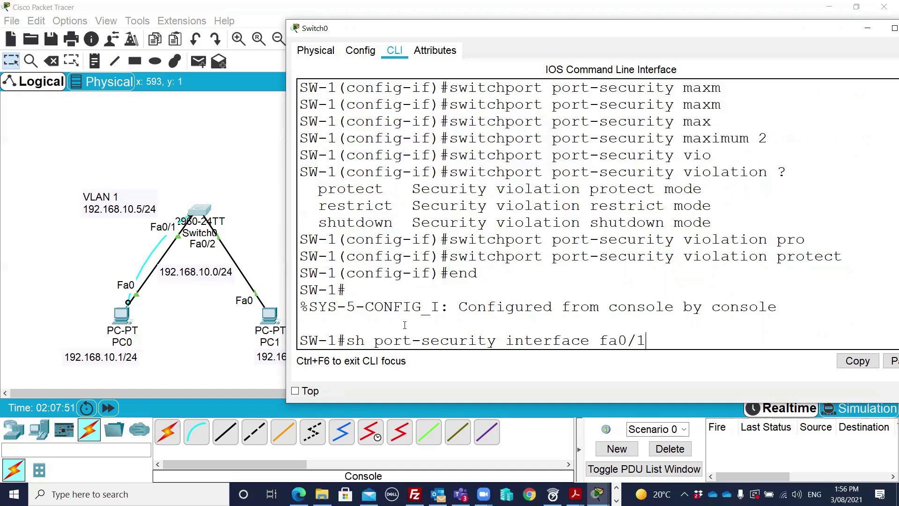
key(Return)
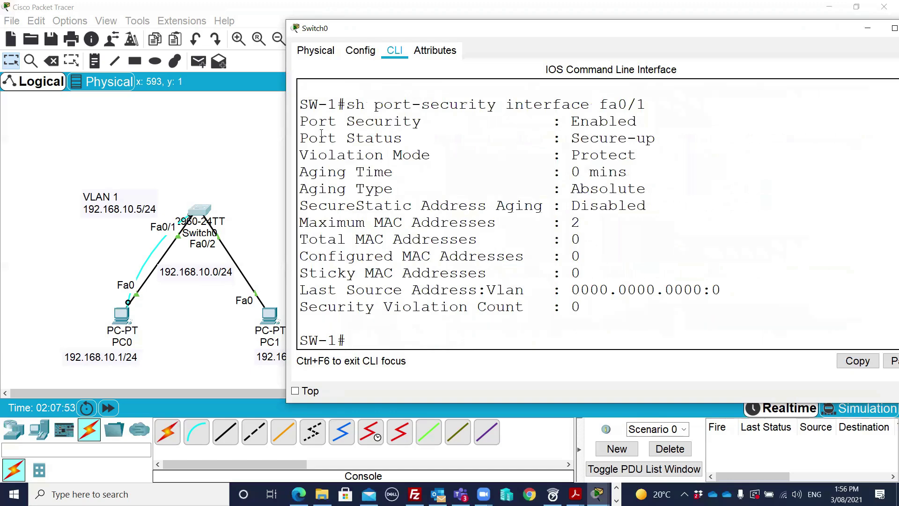
drag(599, 104, 646, 104)
drag(571, 121, 643, 121)
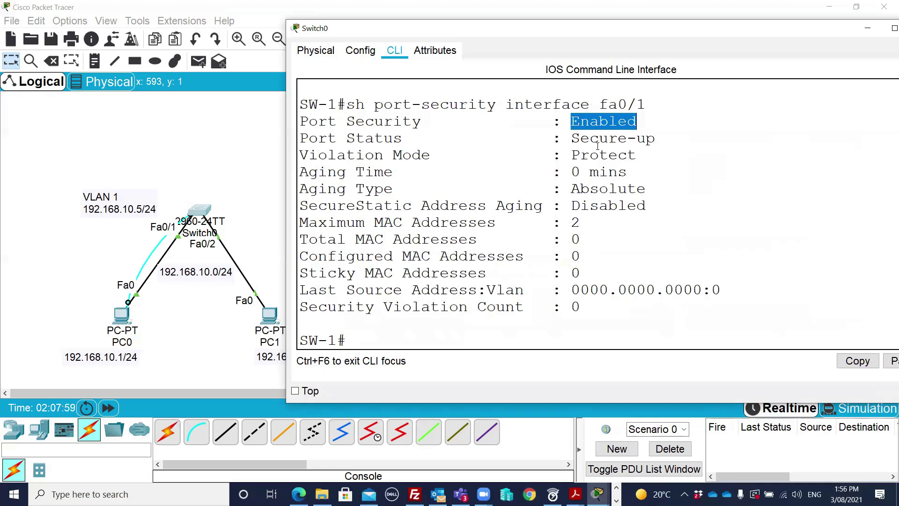
drag(571, 155, 643, 156)
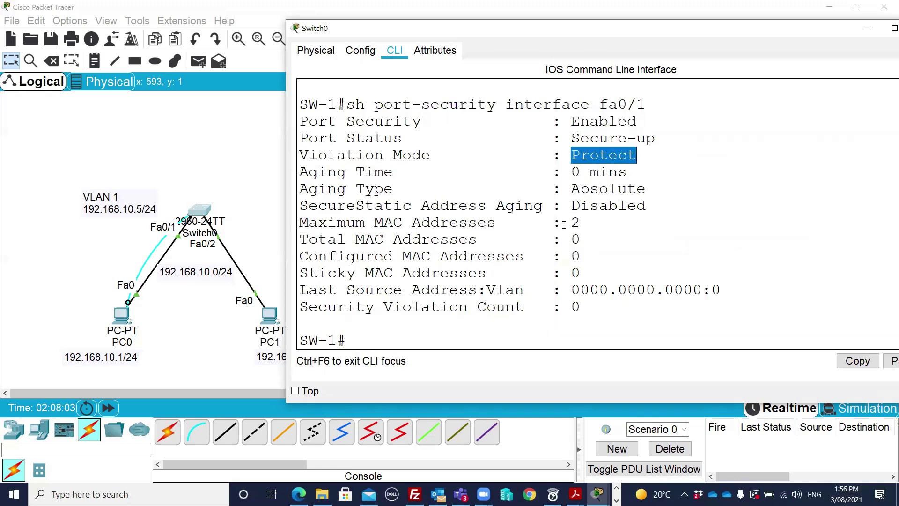
drag(562, 223, 580, 225)
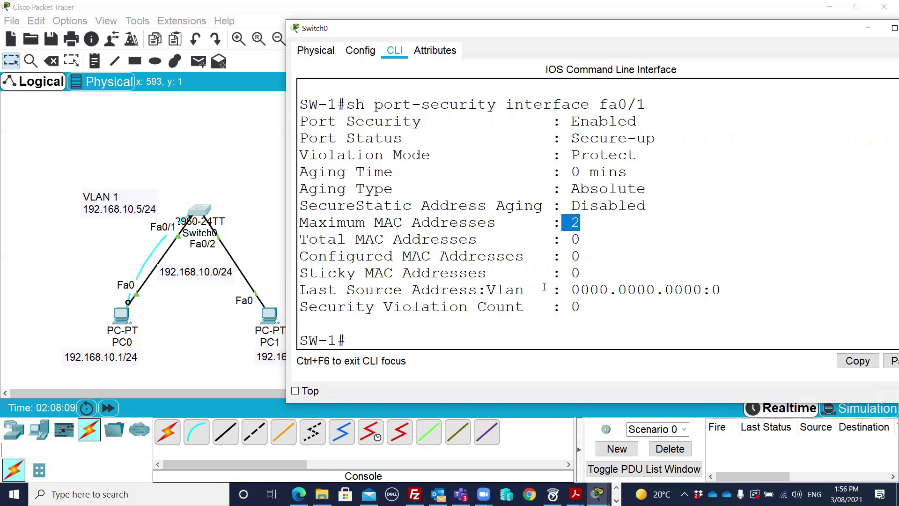
drag(570, 291, 743, 294)
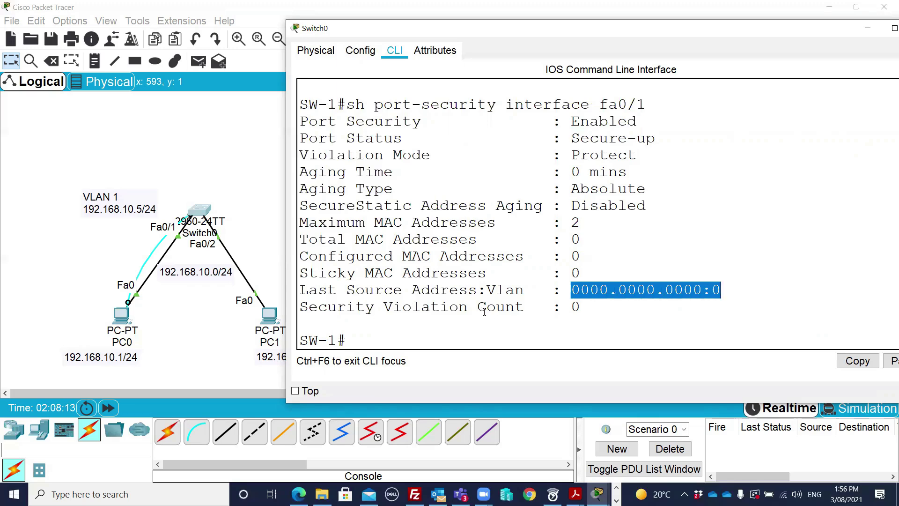
Ping 192.168.10.2 from PC0's command prompt to send traffic through fa0/1
click(124, 319)
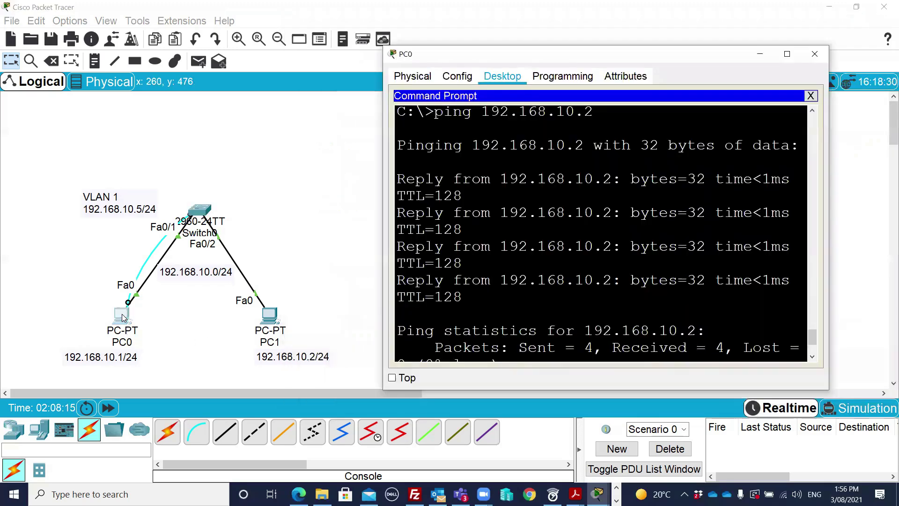
key(Return)
key(Up)
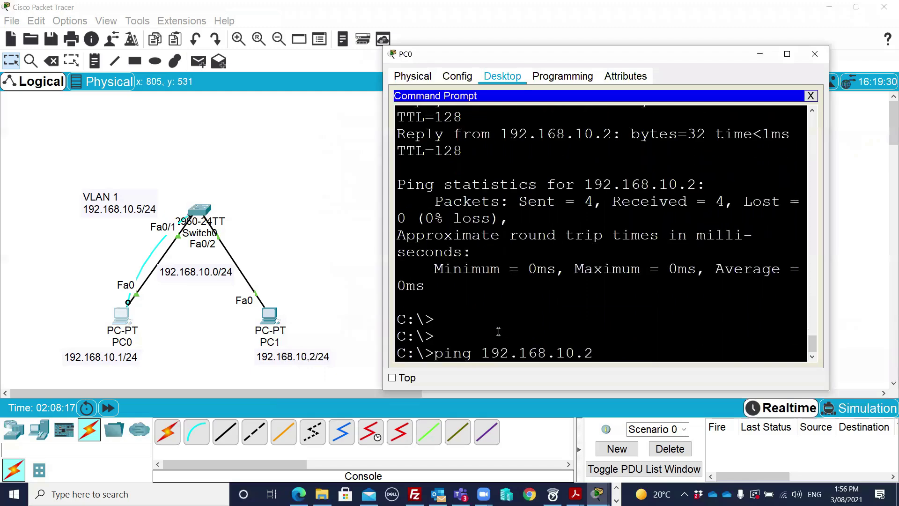
key(Return)
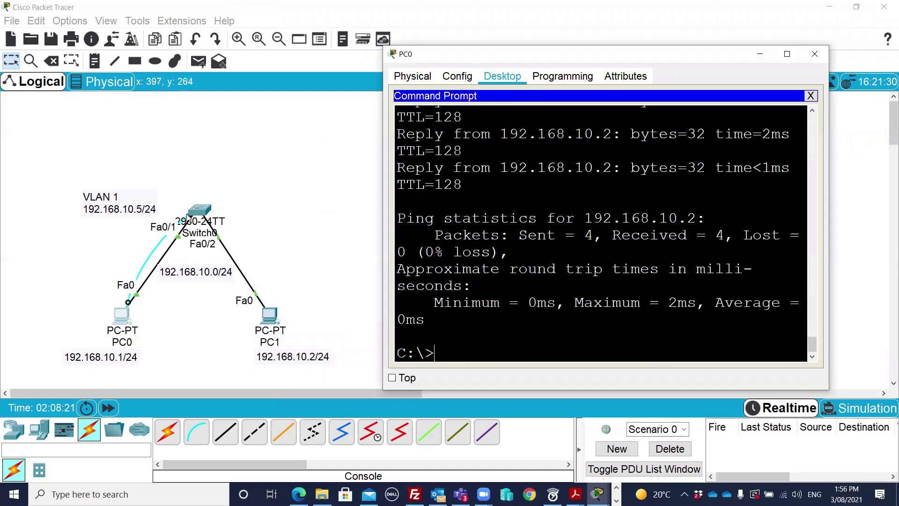
Rerun sh port-security interface fa0/1 on Switch0 and examine the last source address and sticky MAC addresses entries
click(188, 215)
click(486, 254)
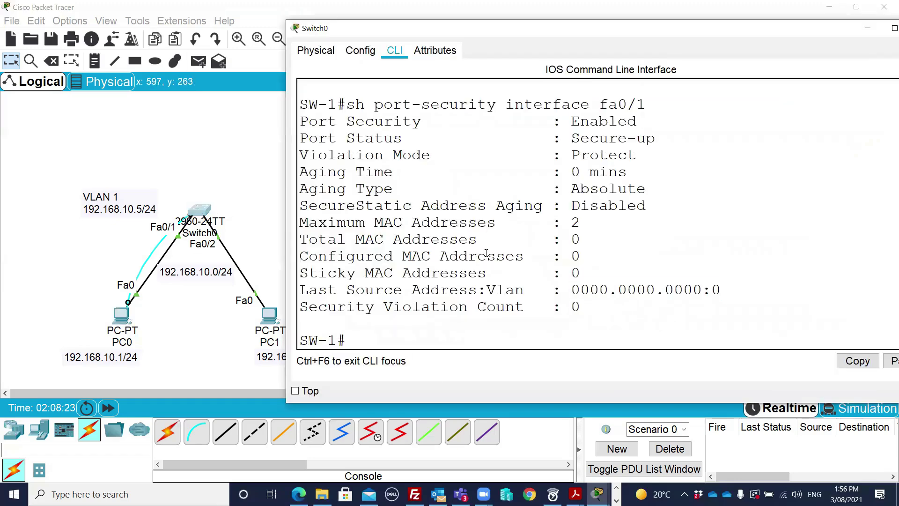
key(Up)
key(Return)
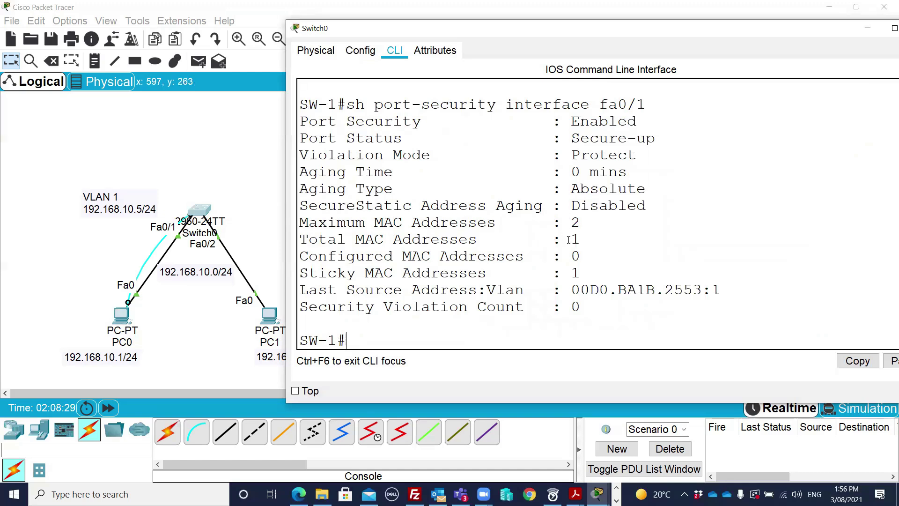
drag(571, 290, 728, 290)
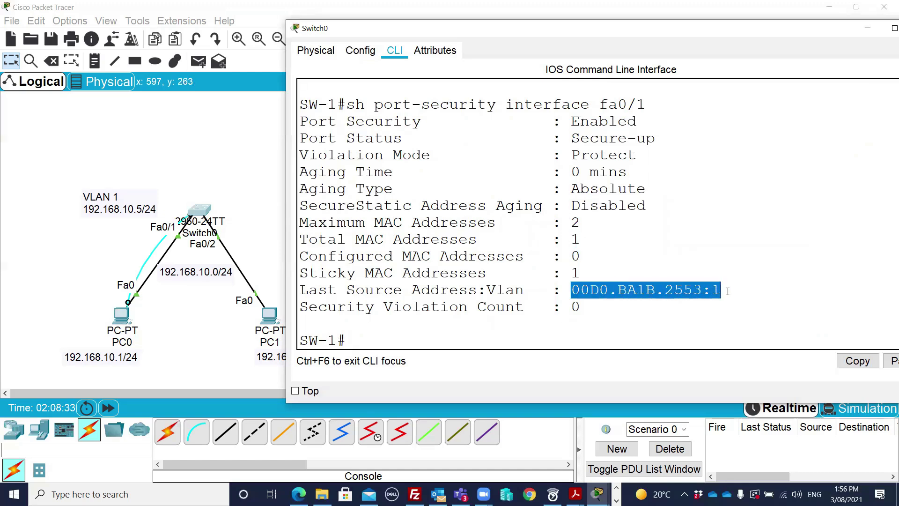
drag(336, 273, 489, 275)
drag(562, 273, 582, 273)
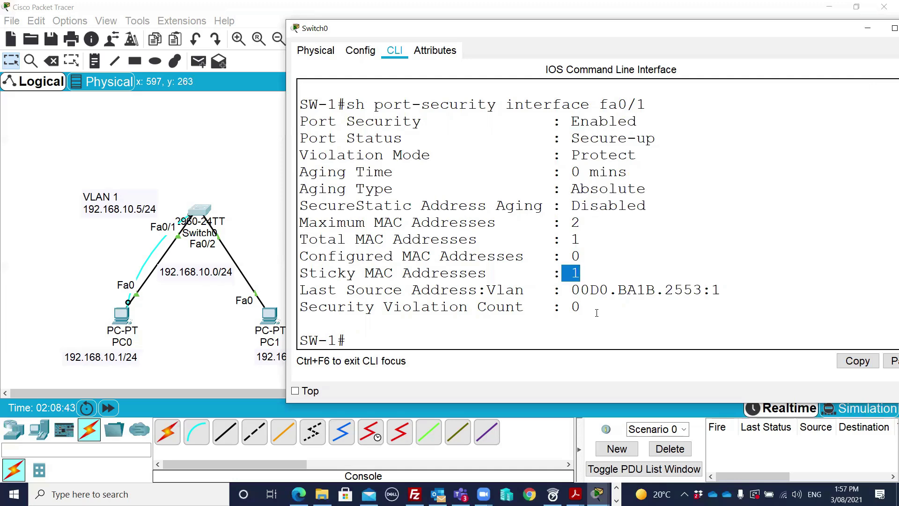
Run sh port-security interface fa0/2 and compare its Port Security entry with the one for fa0/1
click(412, 343)
key(Up)
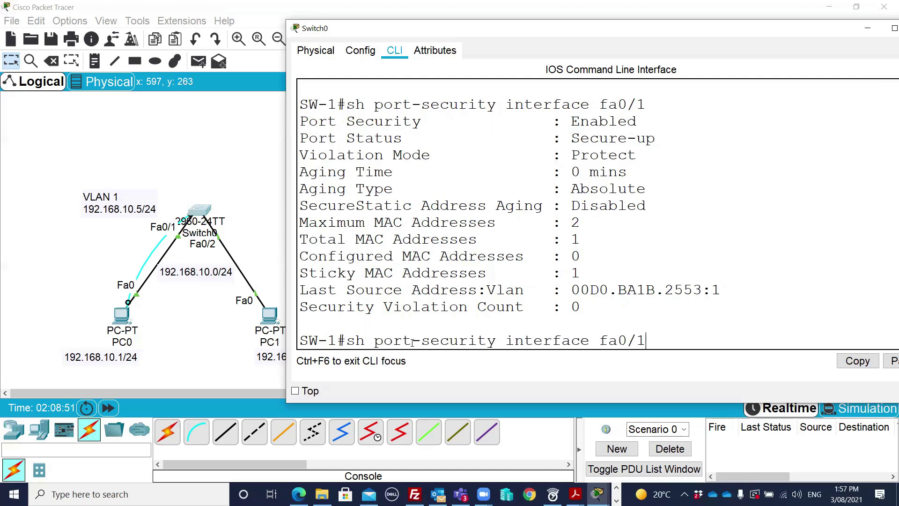
key(BackSpace)
text(2)
key(Return)
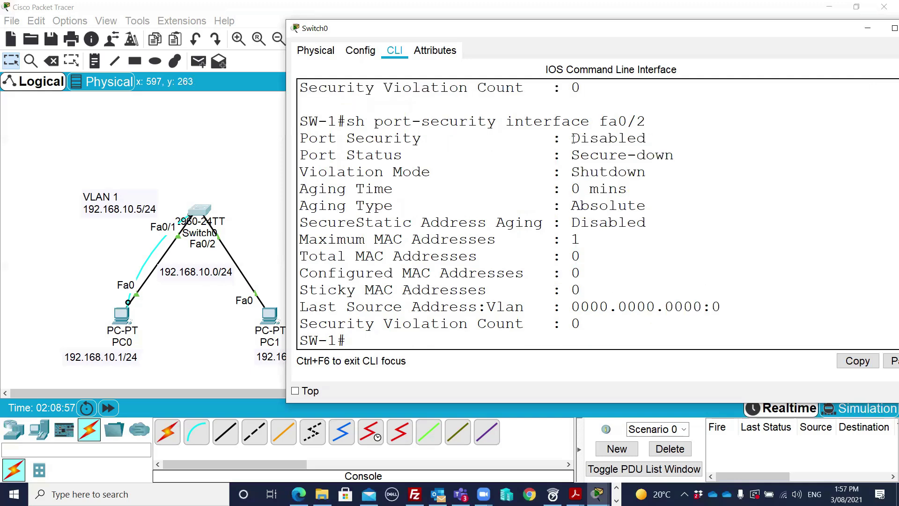
drag(572, 138, 649, 138)
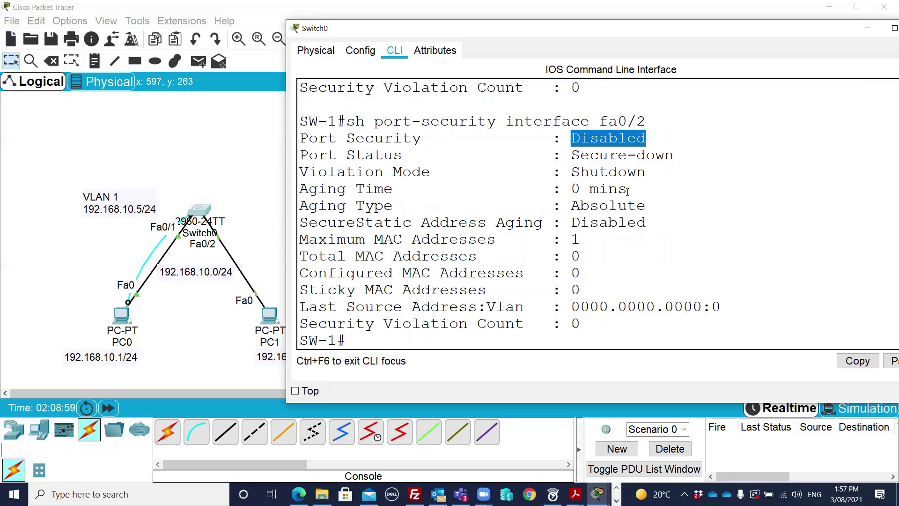
scroll(629, 189, up, 5)
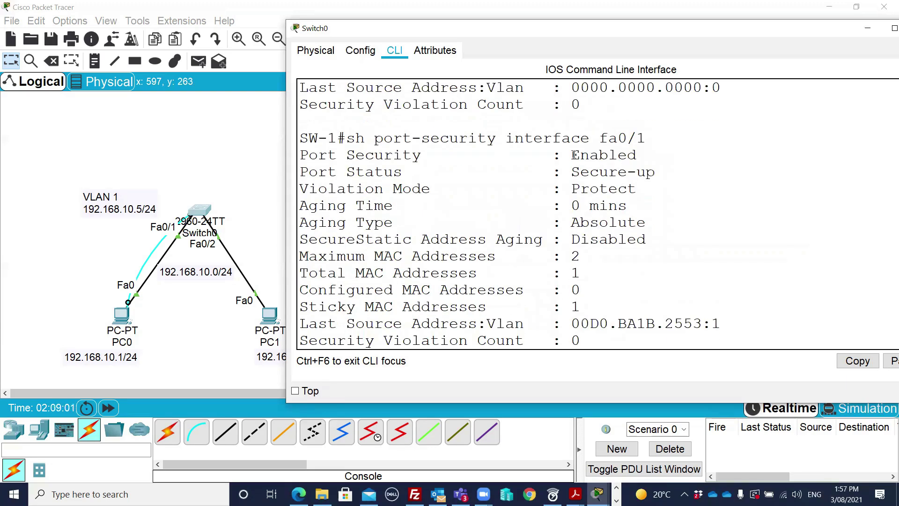
drag(572, 155, 636, 155)
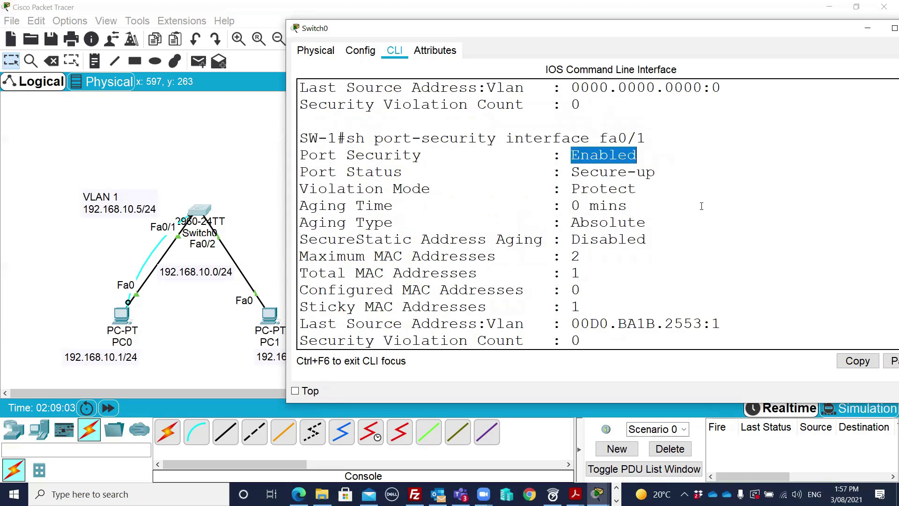
scroll(702, 206, down, 2)
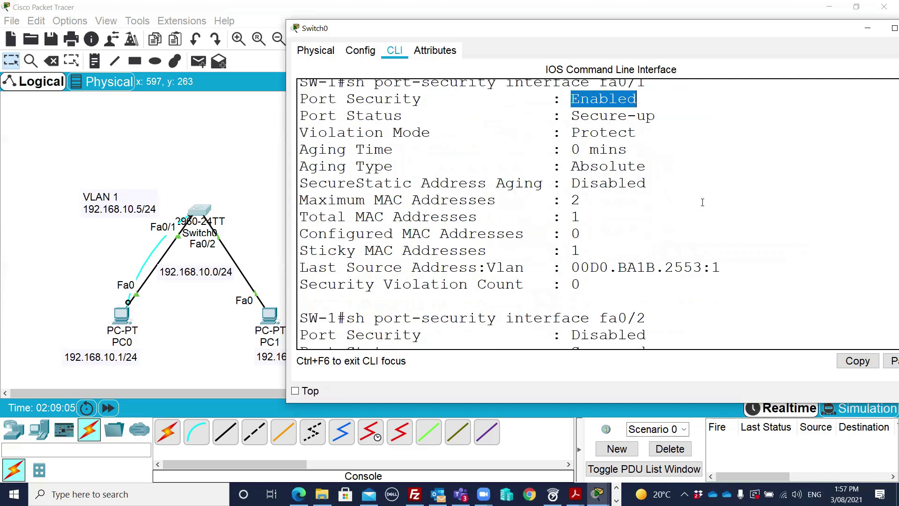
scroll(703, 203, up, 1)
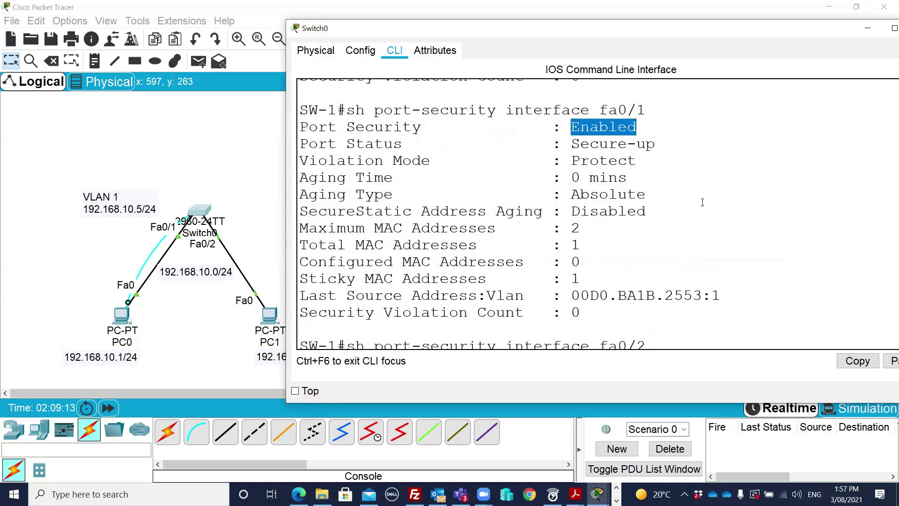
Display Switch0's running configuration with sh run
key(Return)
key(Return)
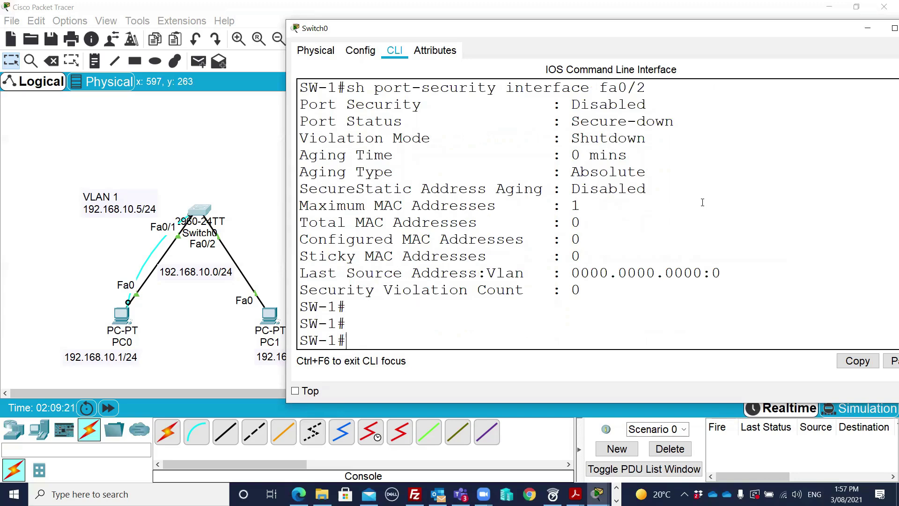
text(sh run)
key(Return)
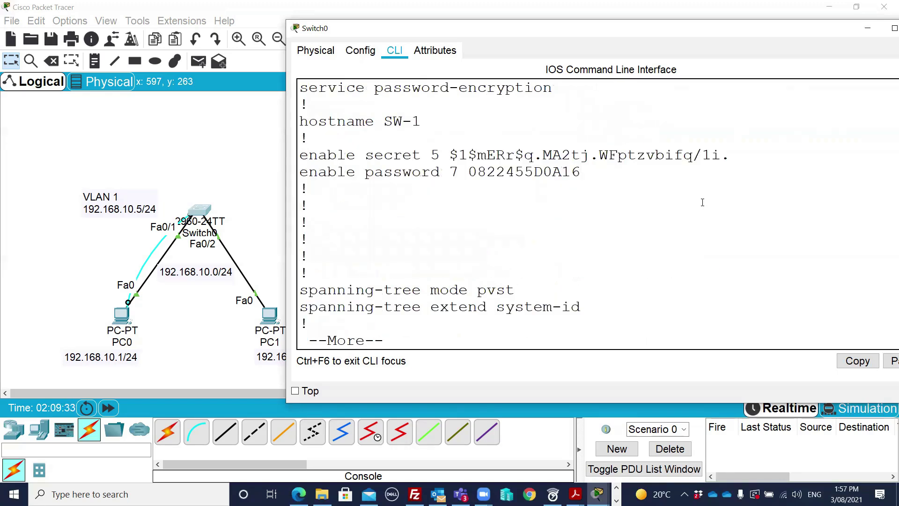
Page through the running configuration to the FastEthernet0/1 section and examine its port-security and maximum address lines
key(space)
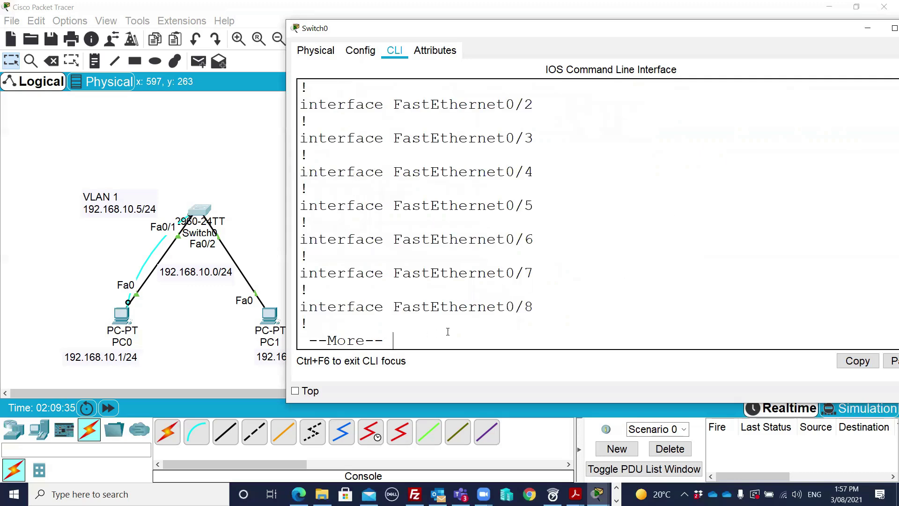
key(space)
scroll(555, 250, up, 10)
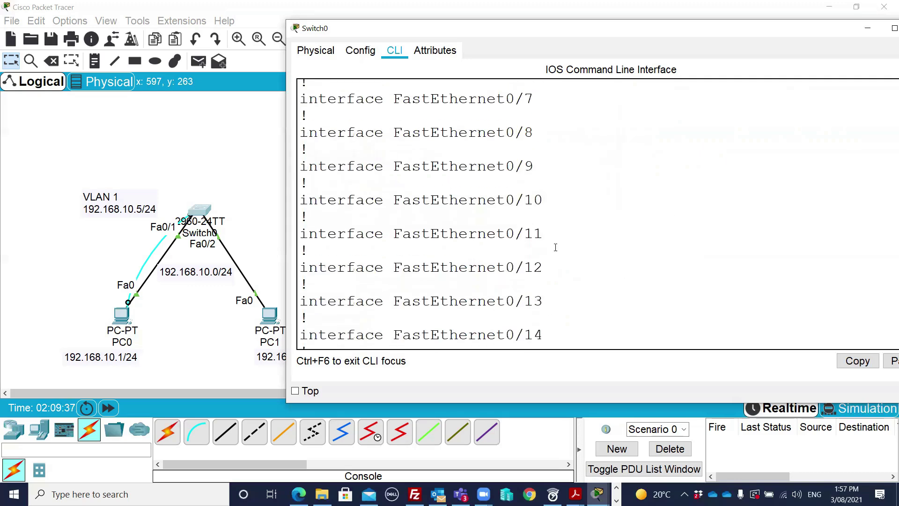
scroll(556, 248, up, 5)
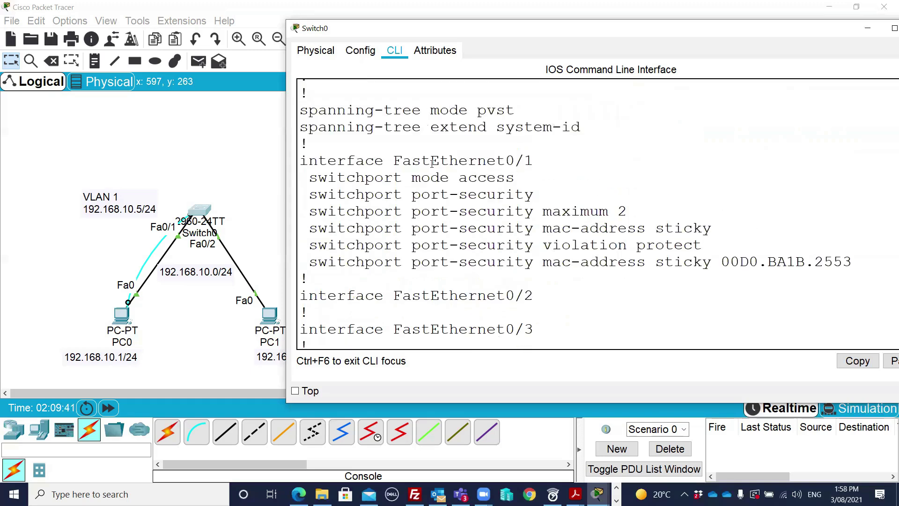
drag(431, 162, 534, 162)
drag(360, 203, 598, 211)
click(522, 211)
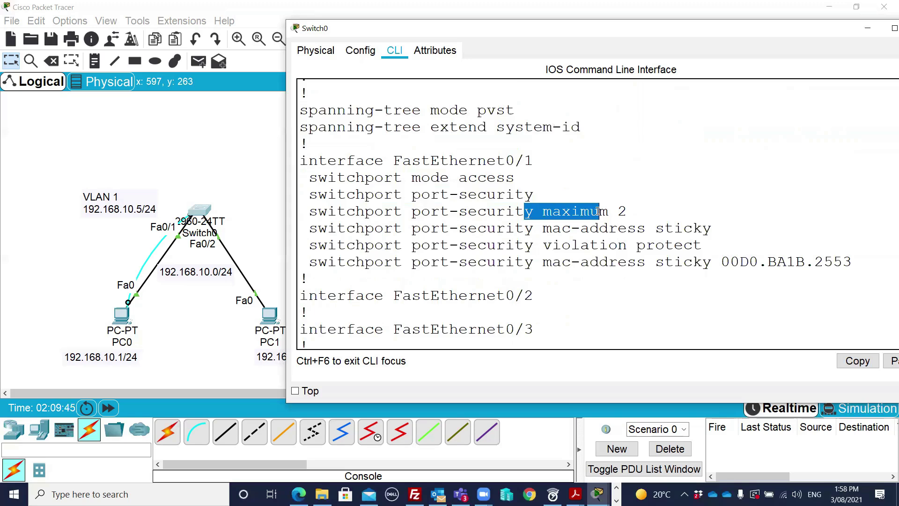
Examine the sticky MAC address and violation mode lines under FastEthernet0/1 and compare that section with the other interfaces
drag(552, 228, 693, 224)
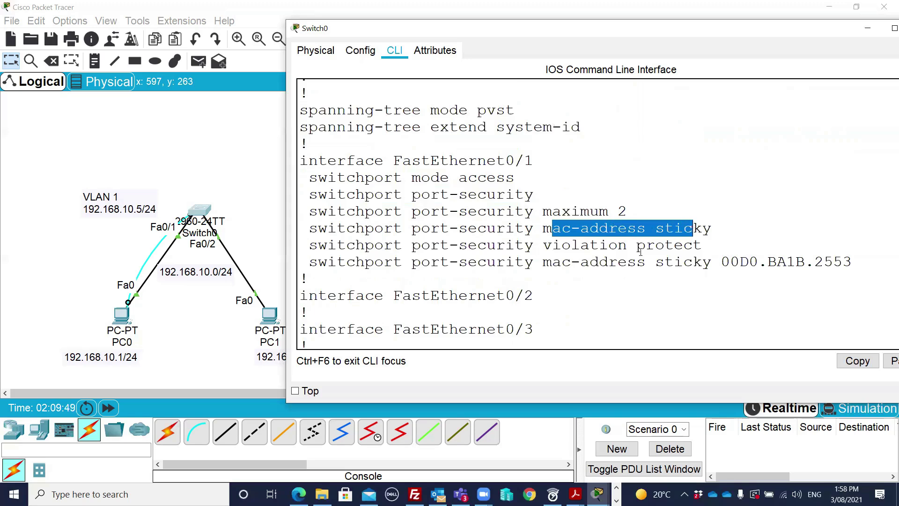
drag(571, 249, 685, 247)
drag(584, 263, 649, 262)
drag(720, 263, 861, 262)
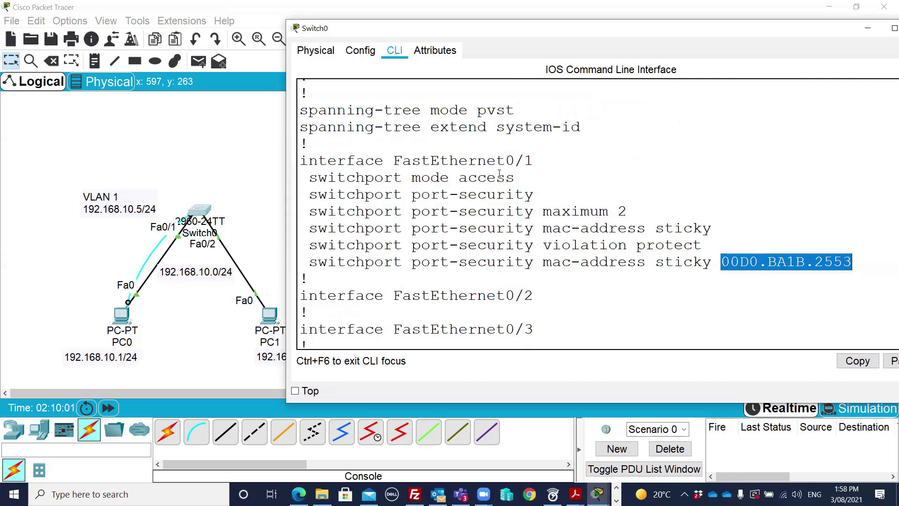
scroll(424, 263, down, 2)
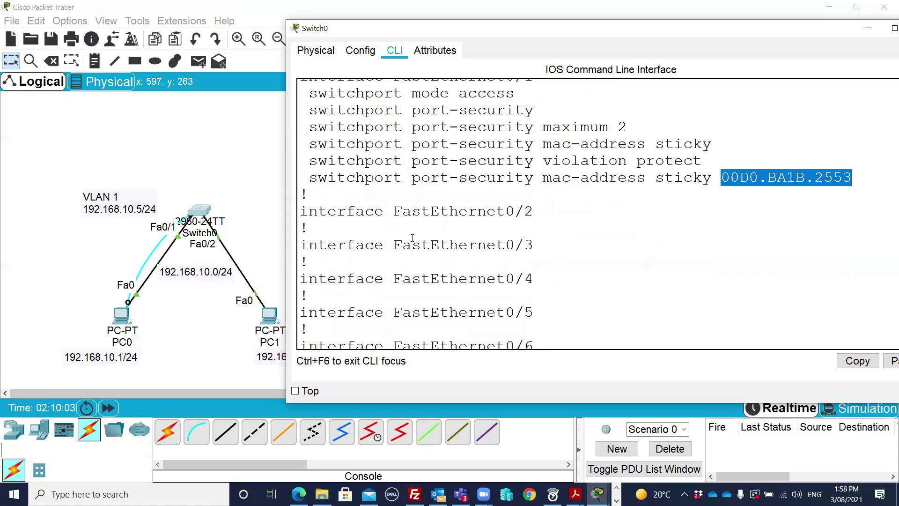
scroll(413, 237, up, 2)
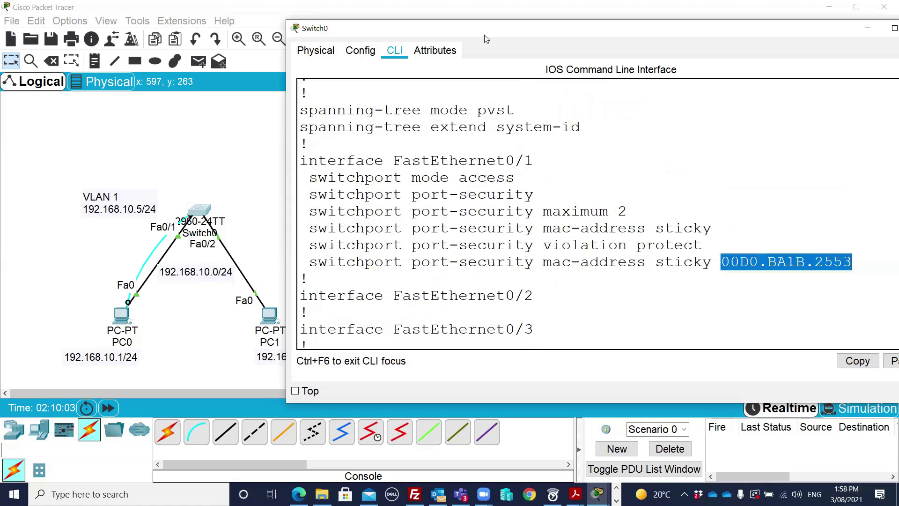